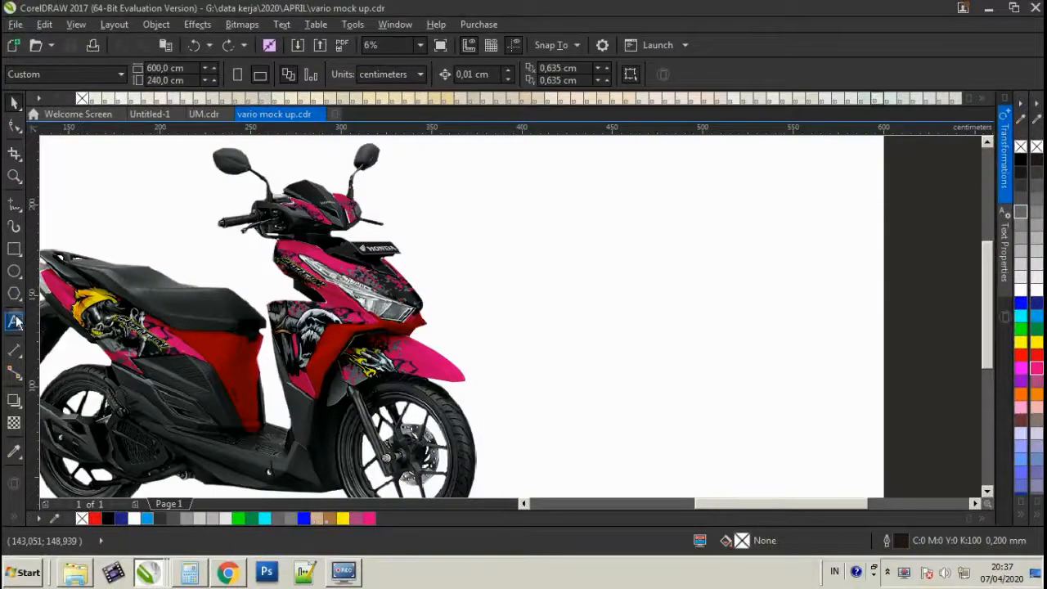
Add artistic text reading "mock up vario" on the blank area beside the scooter.
{"action": "left_click", "coordinate": [15, 323]}
{"action": "left_click", "coordinate": [505, 250]}
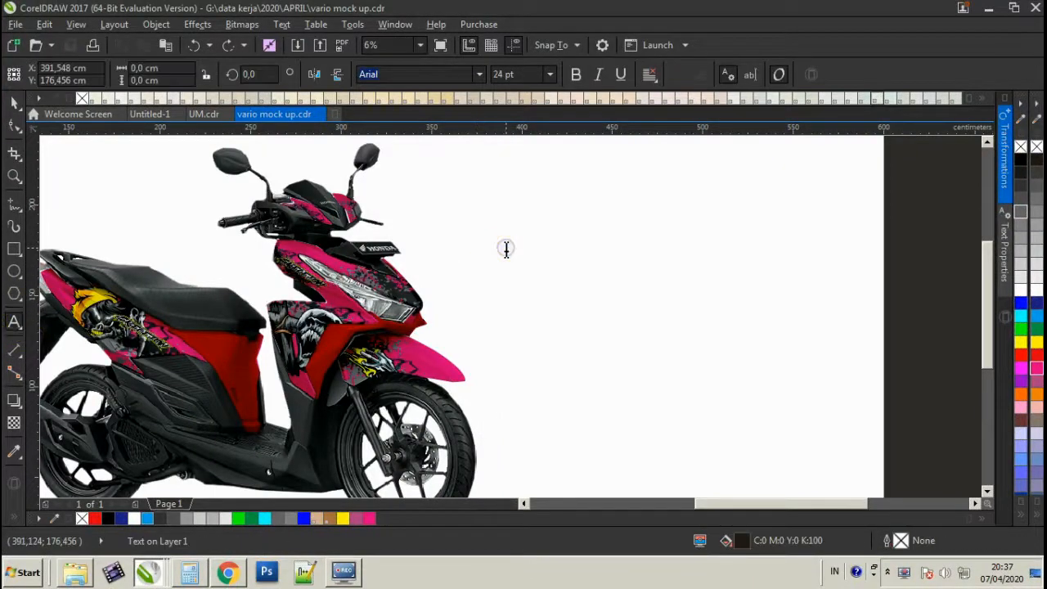
{"action": "type", "text": "v"}
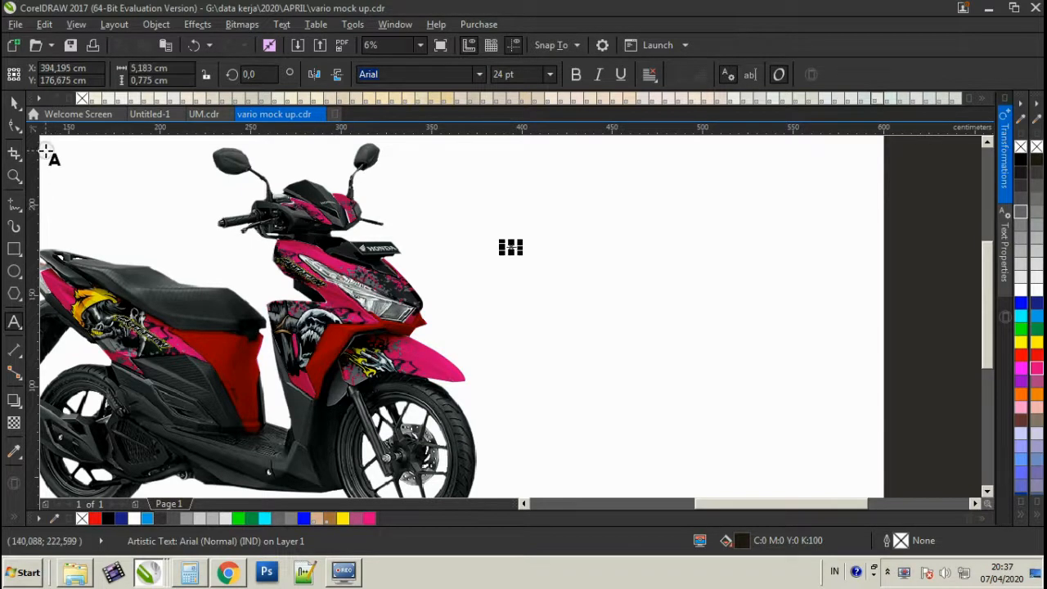
Enlarge the "mock up vario" text to about 177 cm wide and position it beside the scooter's front.
{"action": "left_click", "coordinate": [11, 99]}
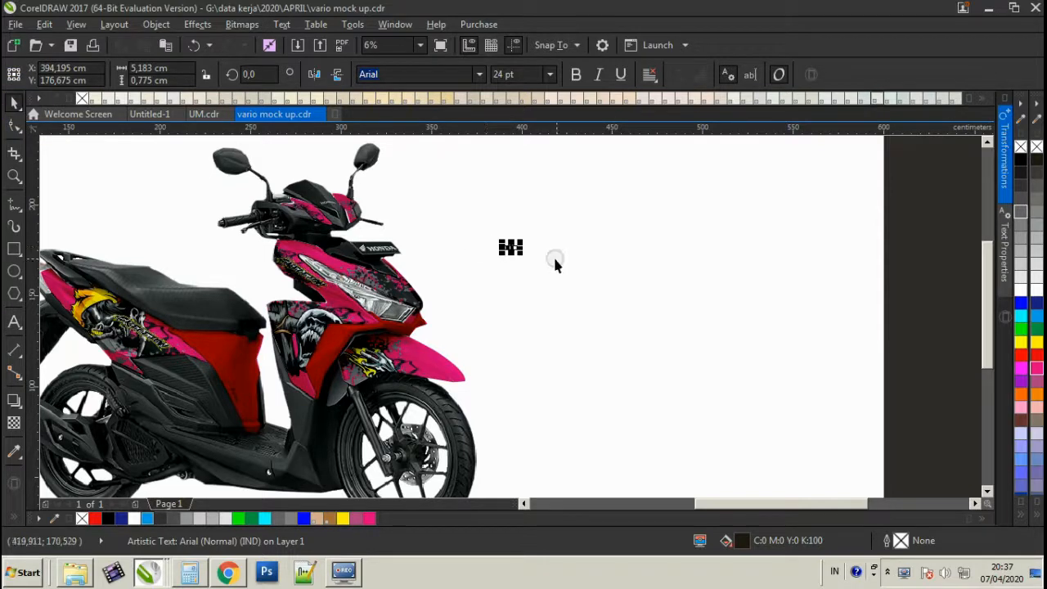
{"action": "left_click_drag", "start_coordinate": [523, 254], "coordinate": [835, 446]}
{"action": "left_click_drag", "start_coordinate": [675, 284], "coordinate": [655, 259]}
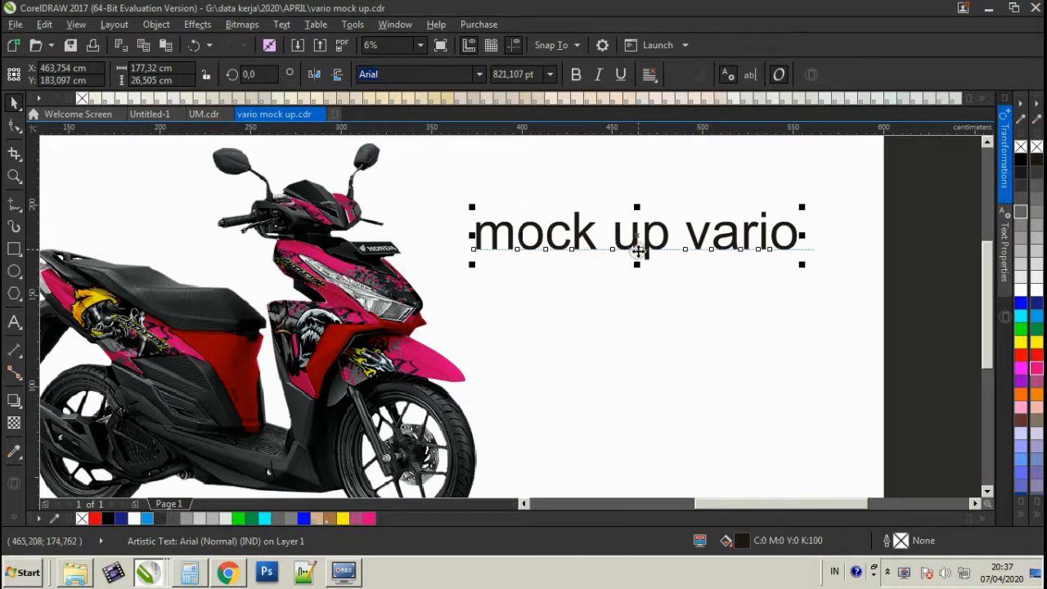
{"action": "left_click_drag", "start_coordinate": [632, 251], "coordinate": [640, 249]}
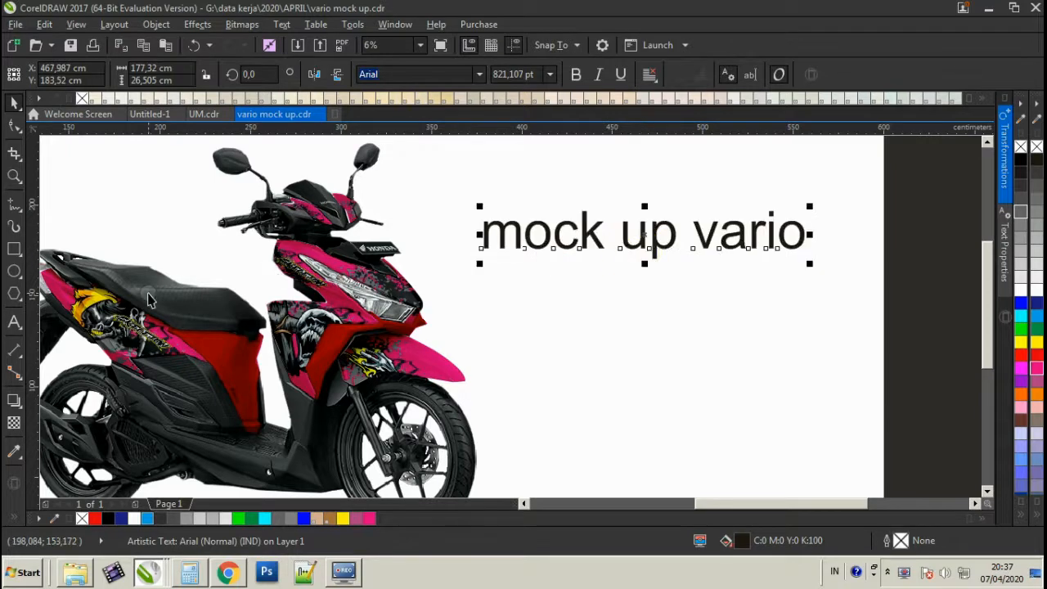
Add a second line reading "bisa ganti ganti warna" to the "mock up vario" text.
{"action": "left_click", "coordinate": [12, 322]}
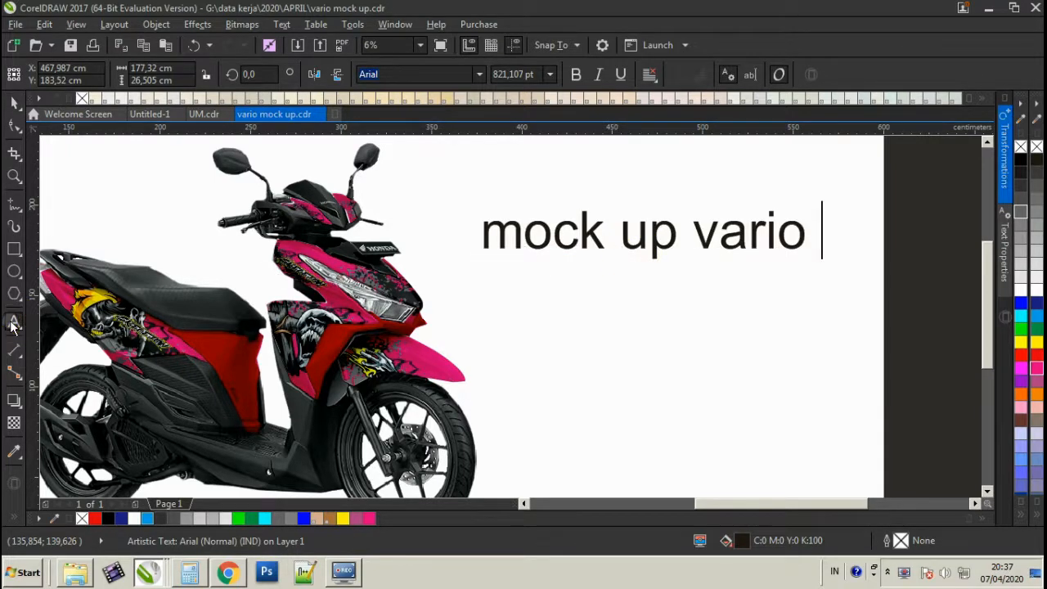
{"action": "key", "text": "Return"}
{"action": "type", "text": "bisa"}
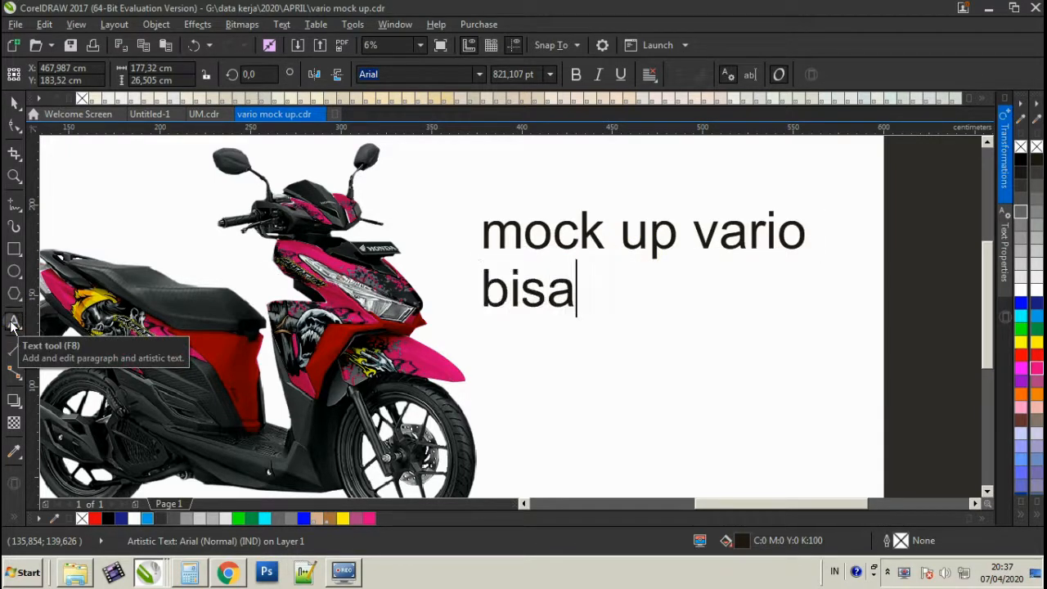
{"action": "type", "text": " ganti"}
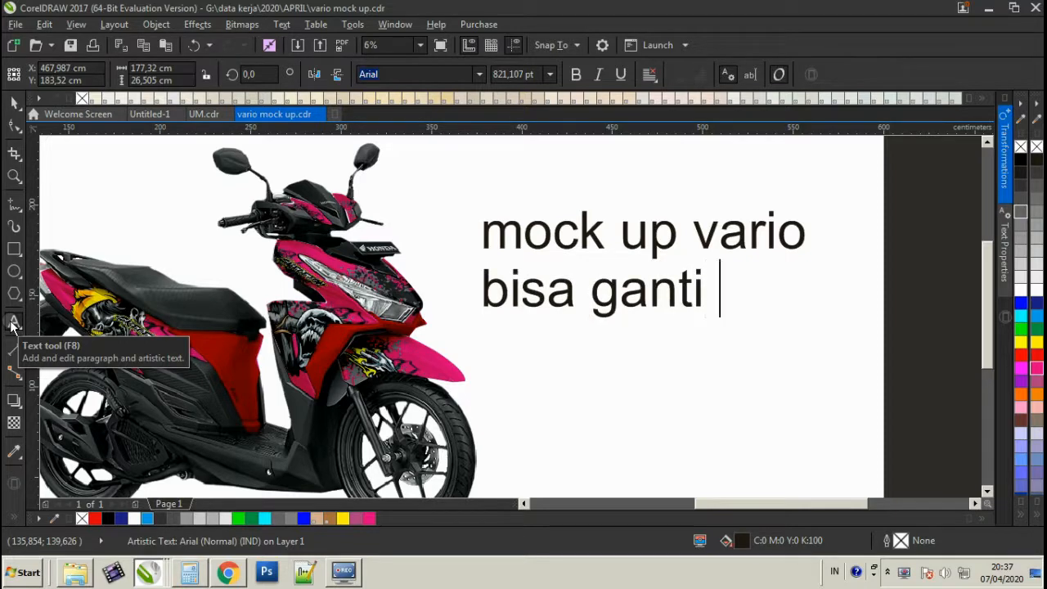
{"action": "type", "text": " gatn"}
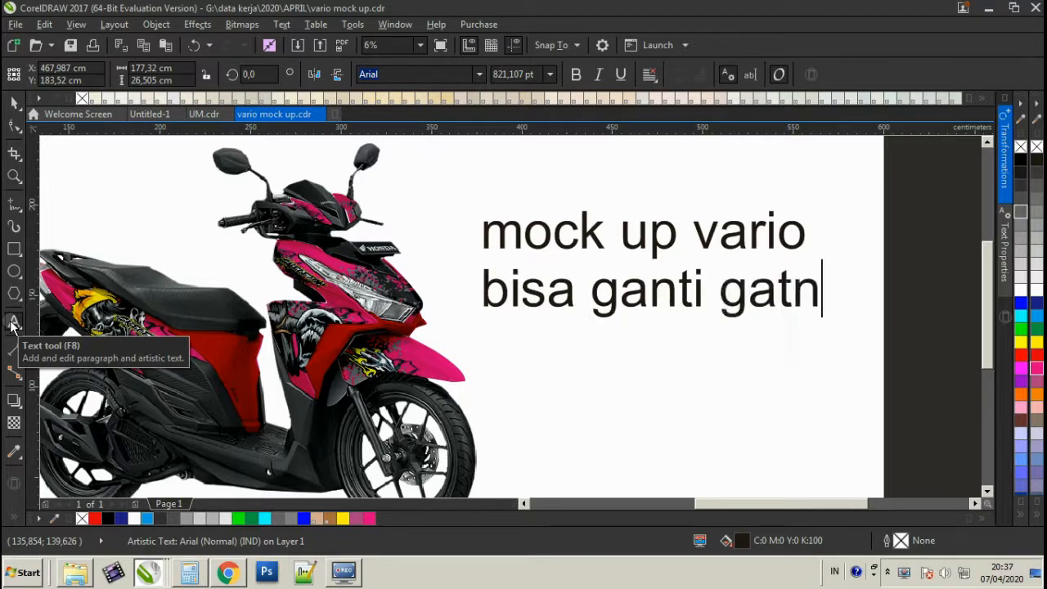
{"action": "key", "text": "BackSpace"}
{"action": "key", "text": "BackSpace"}
{"action": "type", "text": "nt"}
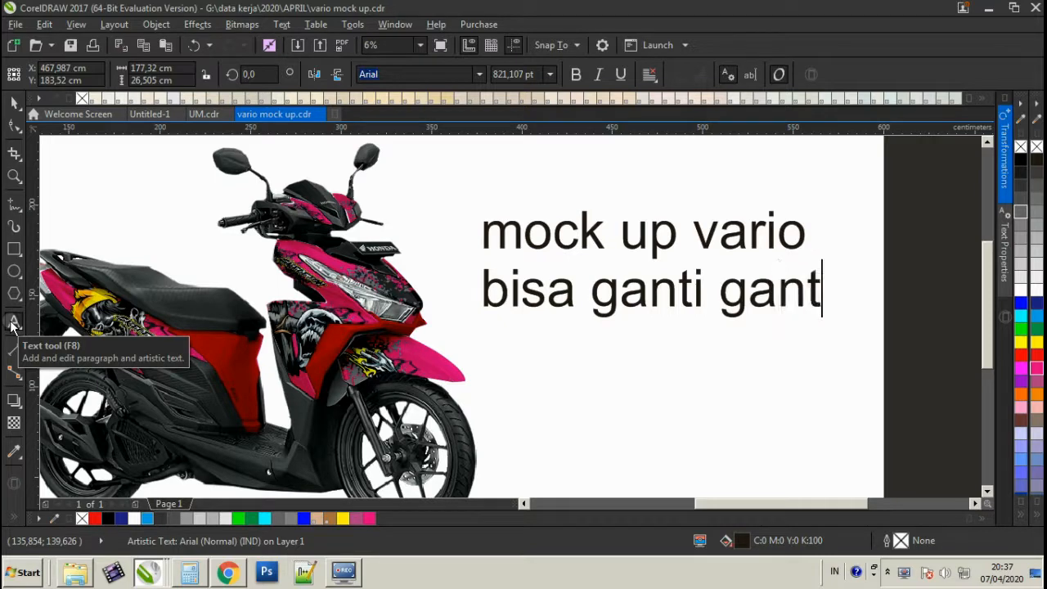
{"action": "type", "text": "i wa"}
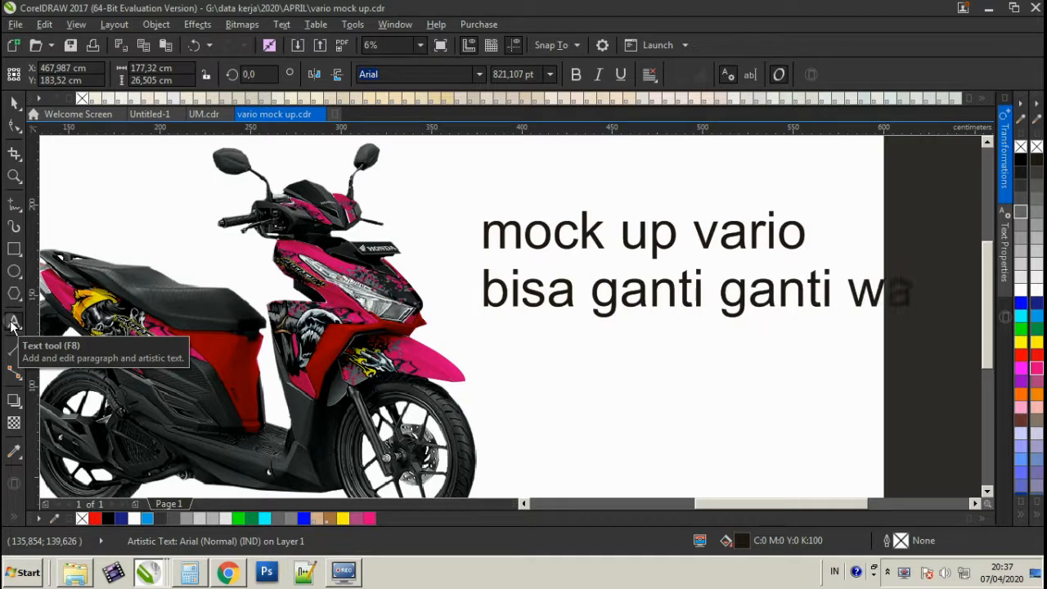
{"action": "type", "text": "rna"}
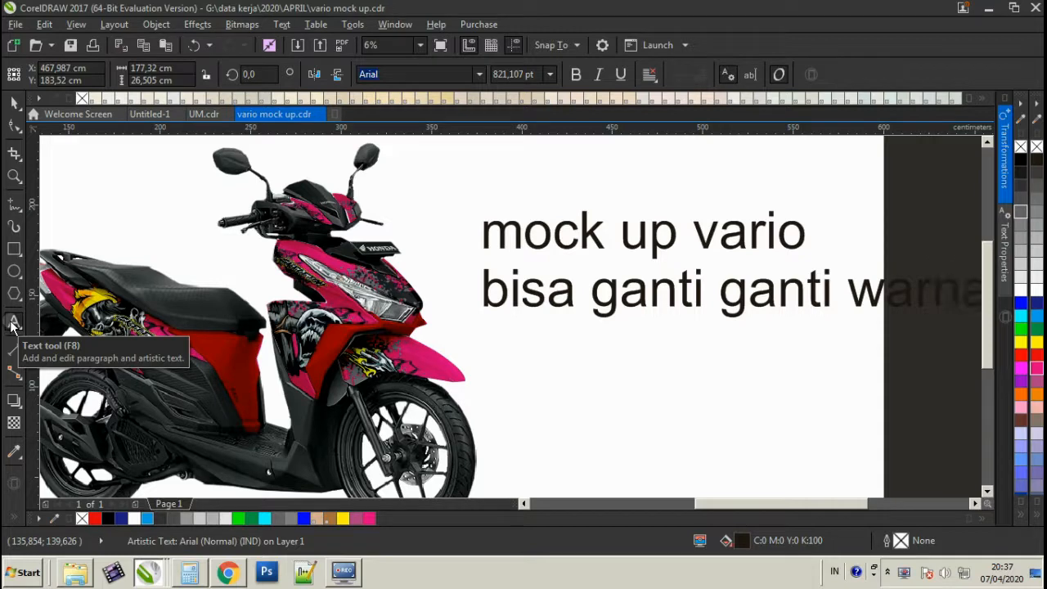
Scale the two-line text down to about 193 cm wide so it fits on the page.
{"action": "key", "text": "F3"}
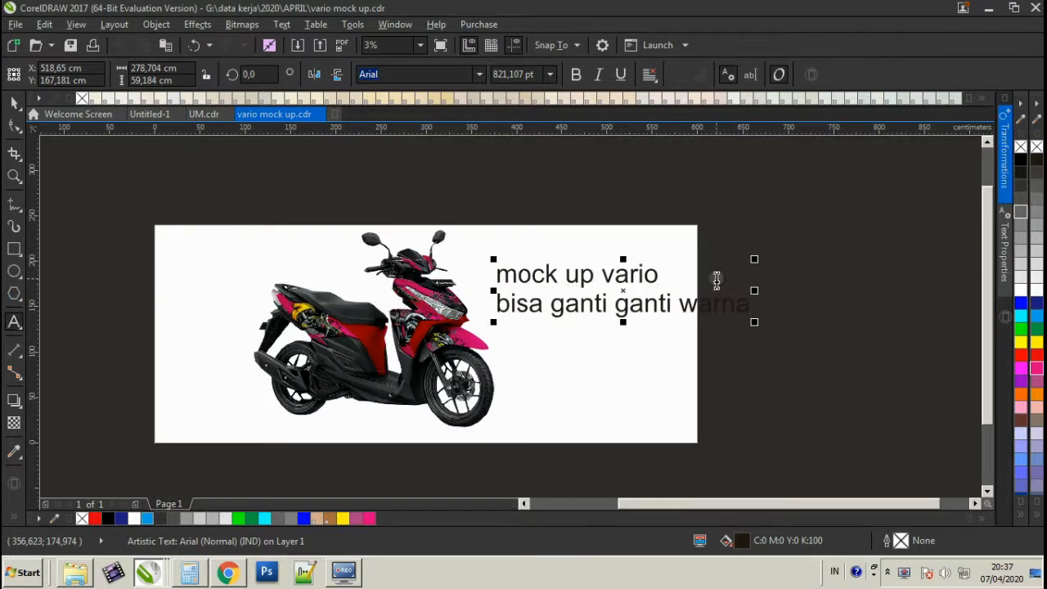
{"action": "left_click_drag", "start_coordinate": [759, 259], "coordinate": [682, 253]}
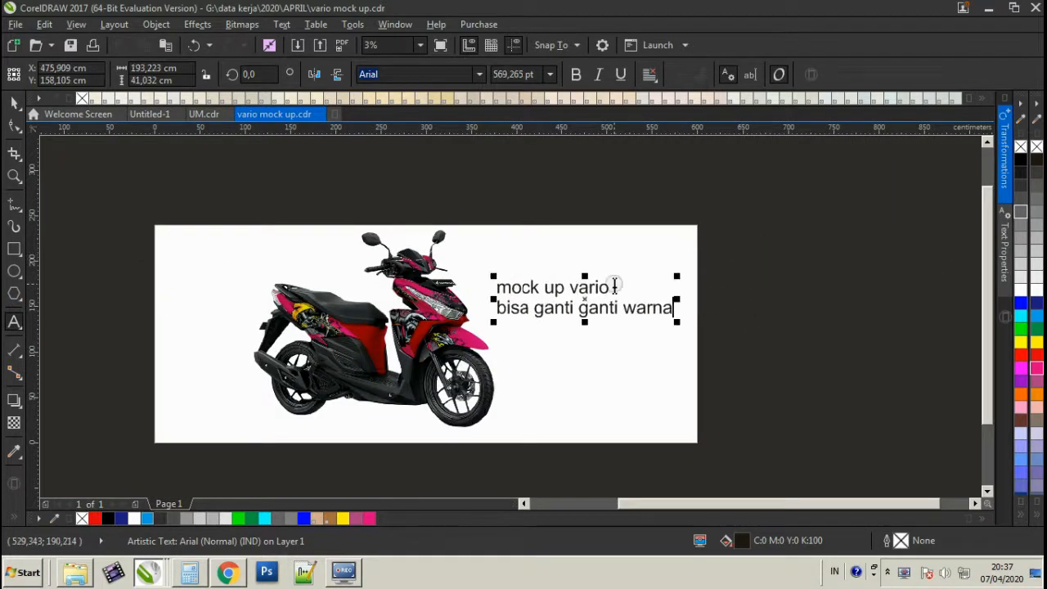
{"action": "scroll", "coordinate": [612, 285], "scroll_direction": "up", "scroll_amount": 1}
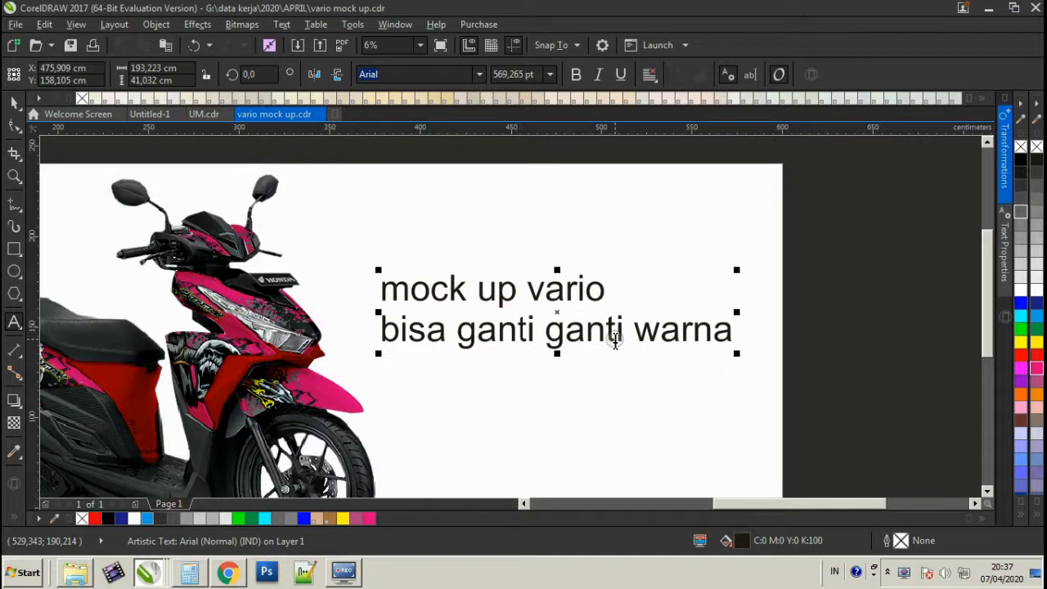
Add a third line reading "plus desain skleton" to the text and finish editing it.
{"action": "key", "text": "Return"}
{"action": "type", "text": "do"}
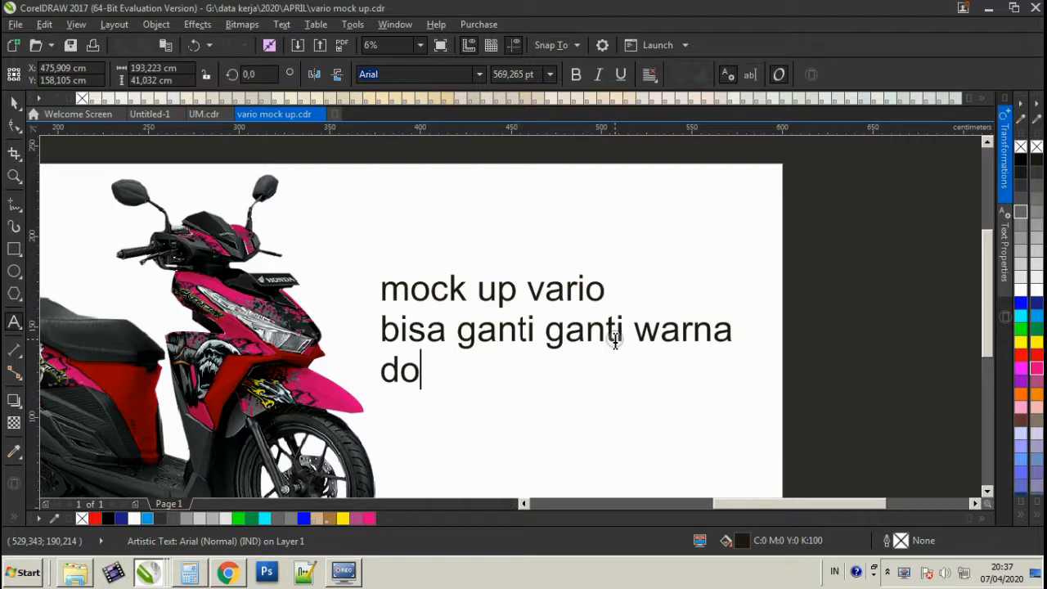
{"action": "key", "text": "BackSpace"}
{"action": "key", "text": "BackSpace"}
{"action": "type", "text": "p"}
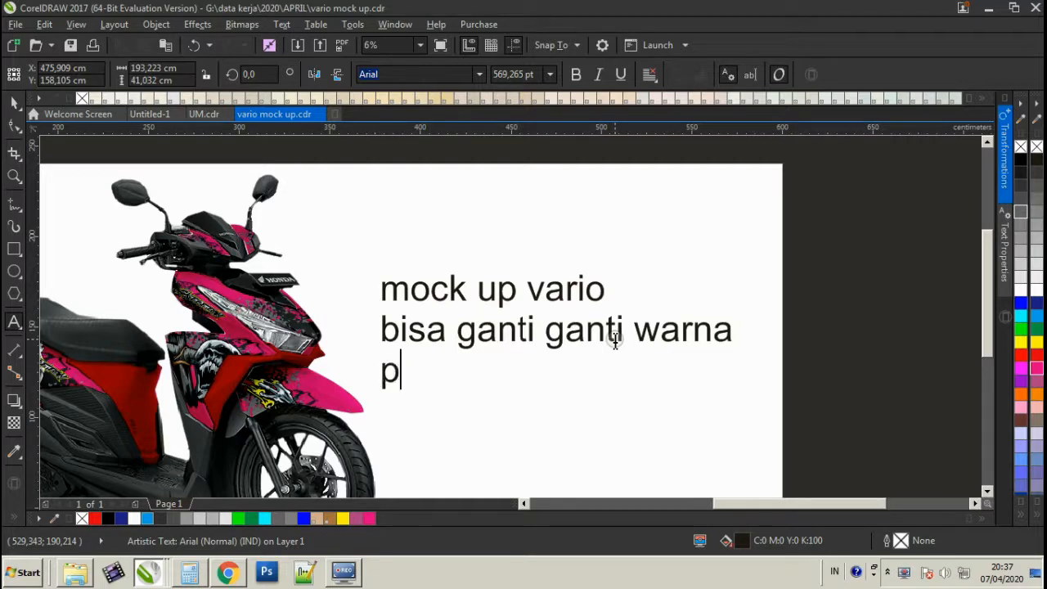
{"action": "type", "text": "lus d"}
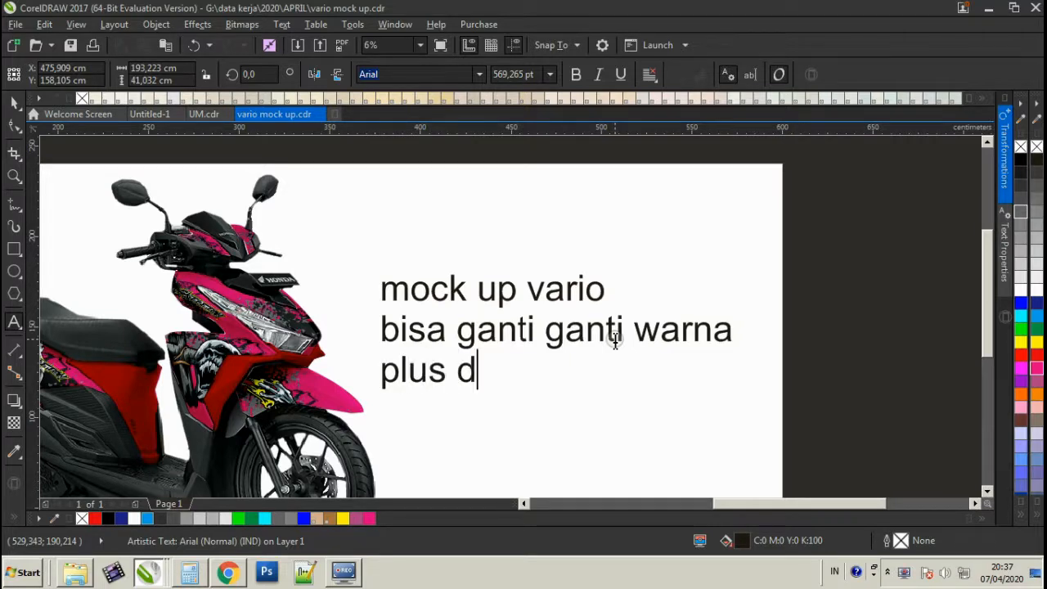
{"action": "type", "text": "esain"}
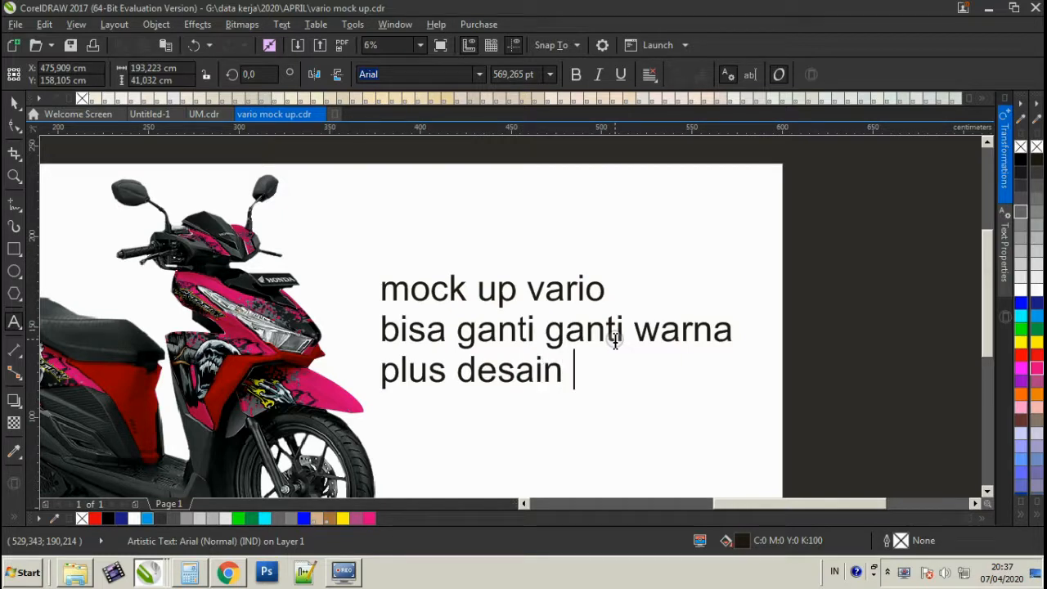
{"action": "type", "text": " skleton"}
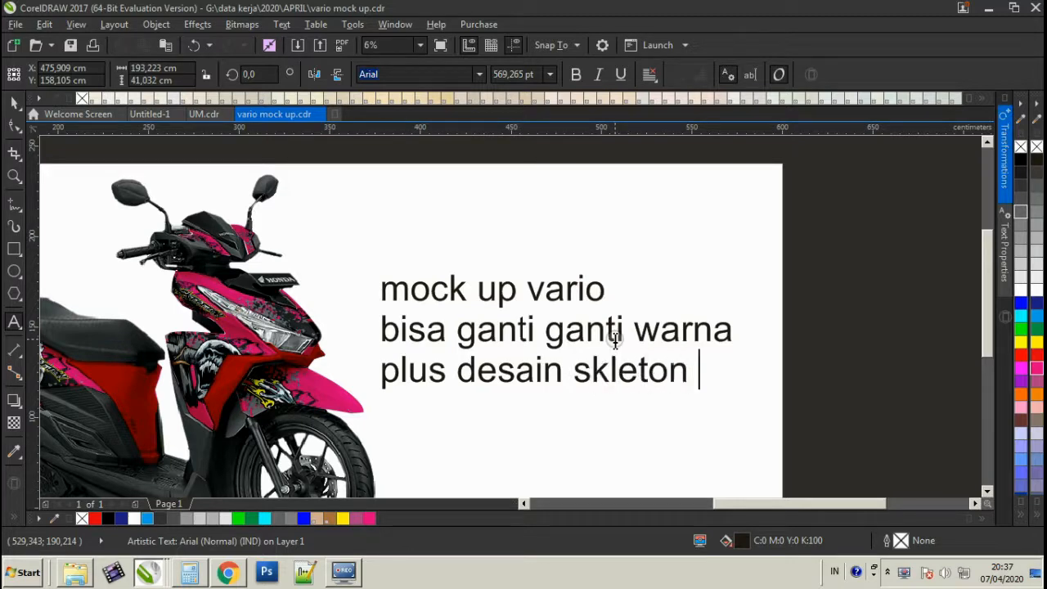
{"action": "scroll", "coordinate": [645, 327], "scroll_direction": "down", "scroll_amount": 1}
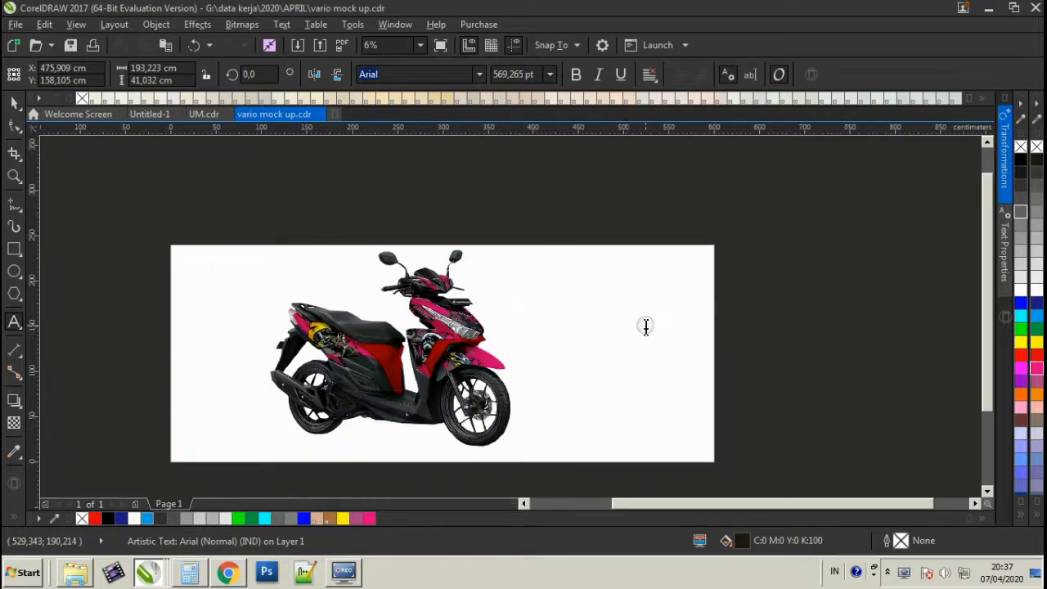
{"action": "scroll", "coordinate": [397, 359], "scroll_direction": "up", "scroll_amount": 1}
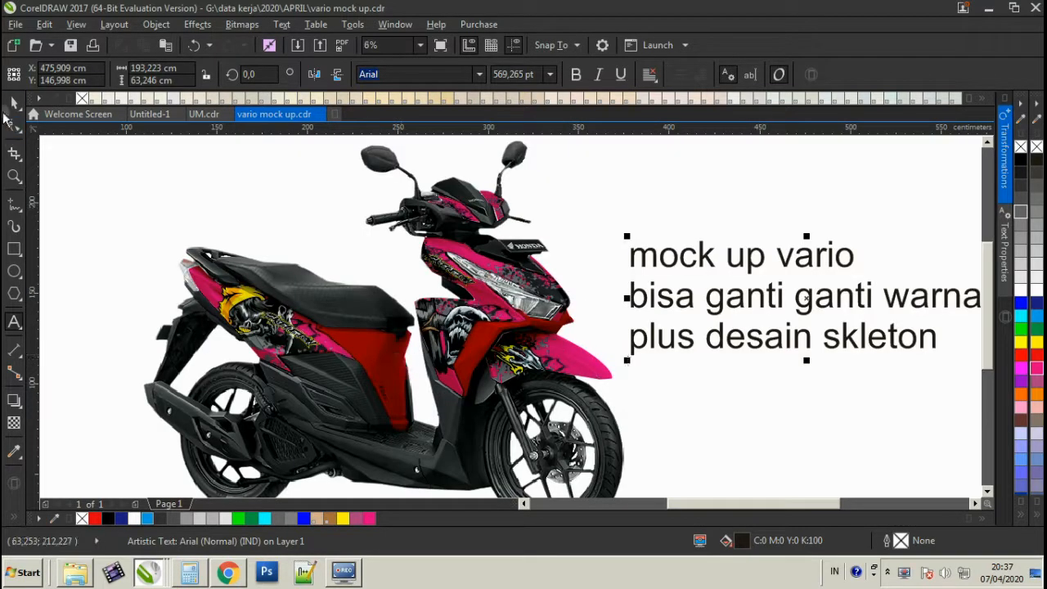
{"action": "left_click", "coordinate": [13, 104]}
{"action": "scroll", "coordinate": [346, 250], "scroll_direction": "down", "scroll_amount": 1}
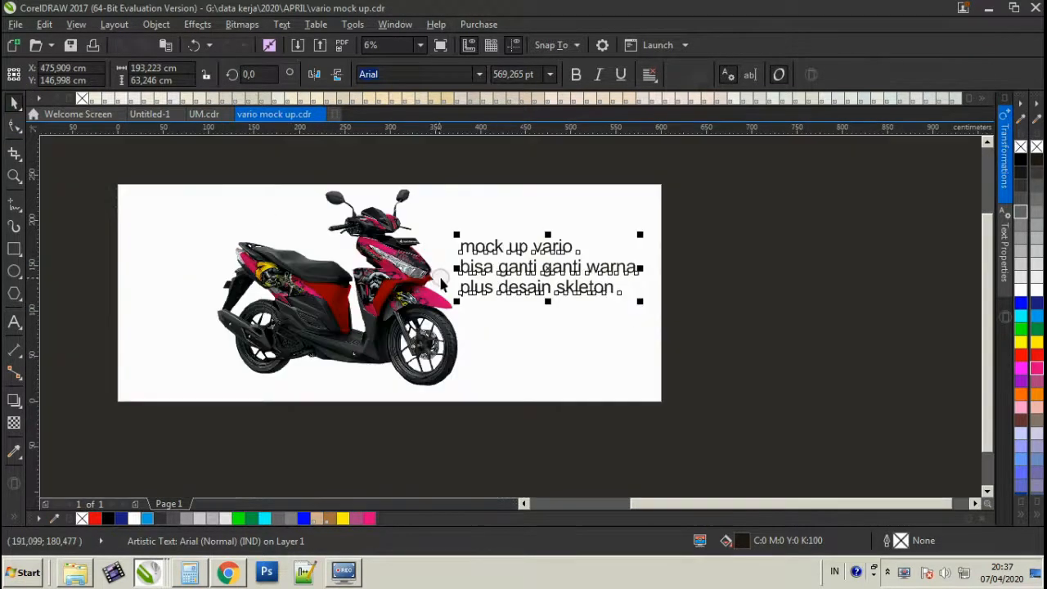
{"action": "scroll", "coordinate": [347, 282], "scroll_direction": "up", "scroll_amount": 1}
{"action": "left_click", "coordinate": [348, 282]}
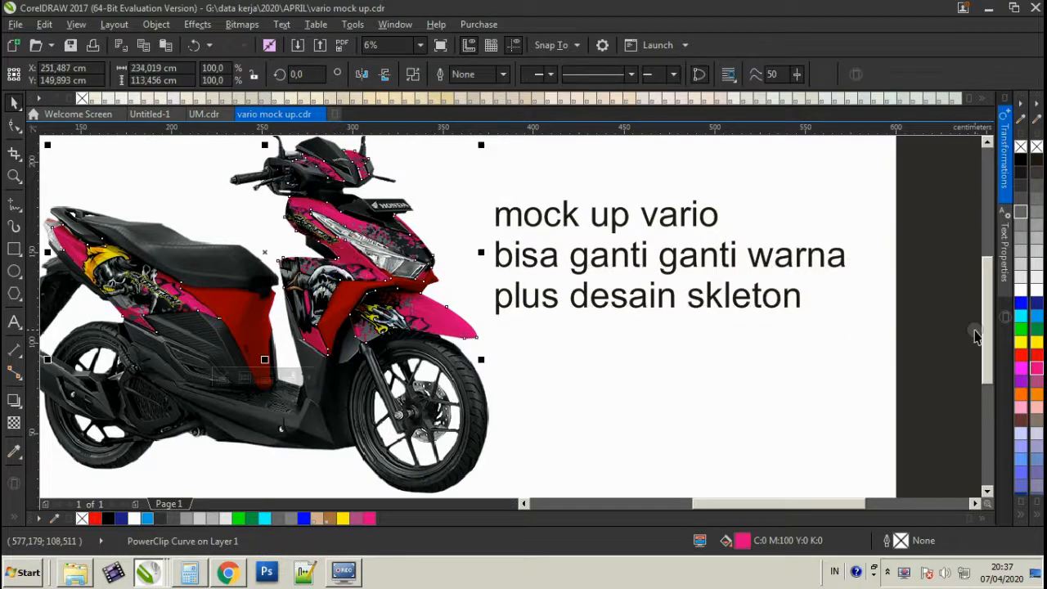
Reopen the text beside the scooter for editing and add a fourth line reading "tinggal diklick aja".
{"action": "left_click", "coordinate": [536, 301]}
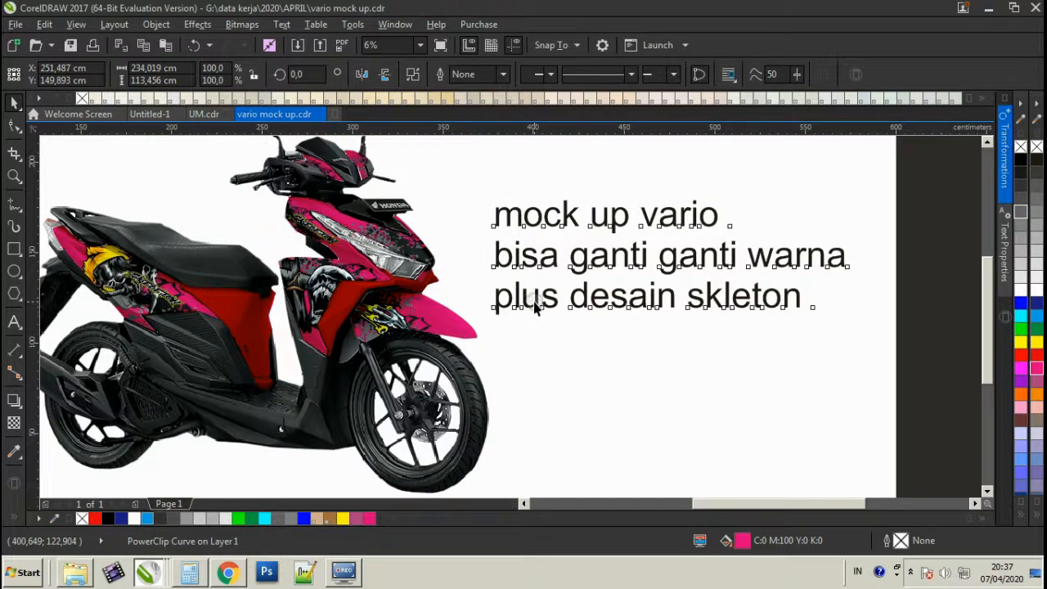
{"action": "left_click", "coordinate": [14, 322]}
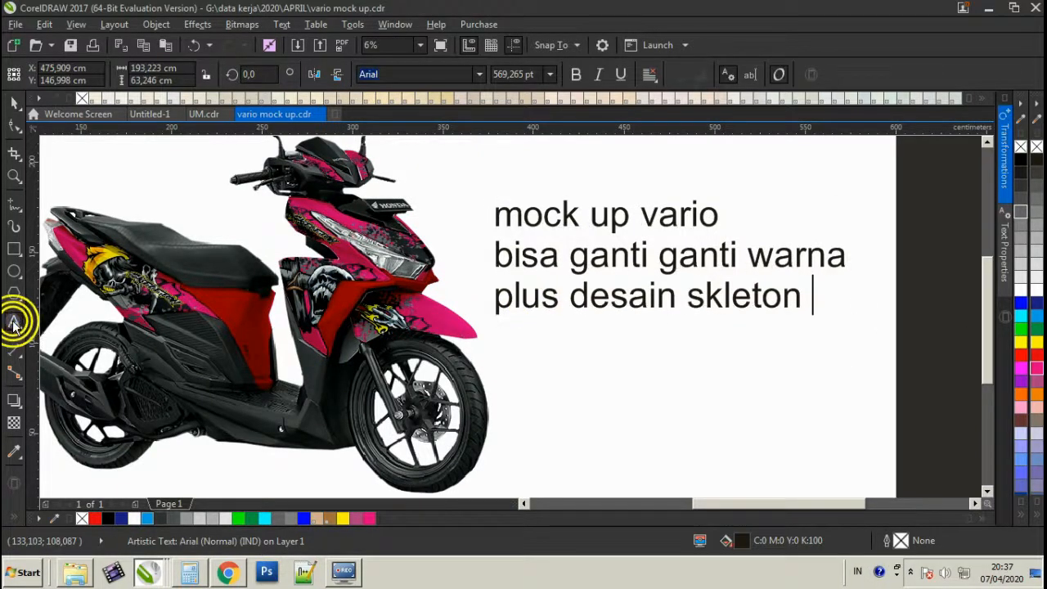
{"action": "type", "text": "t"}
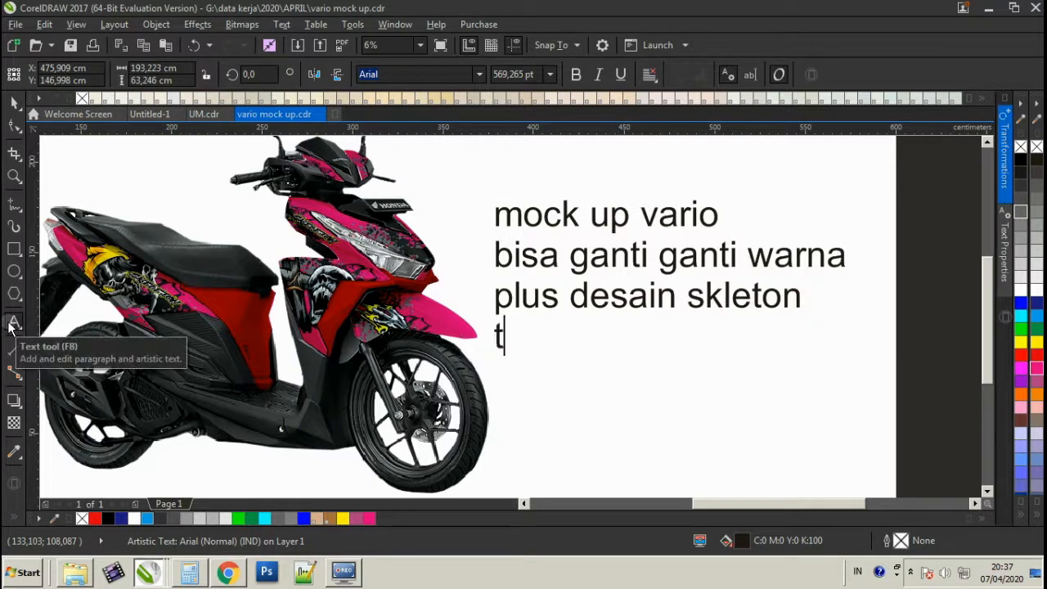
{"action": "type", "text": "inggal"}
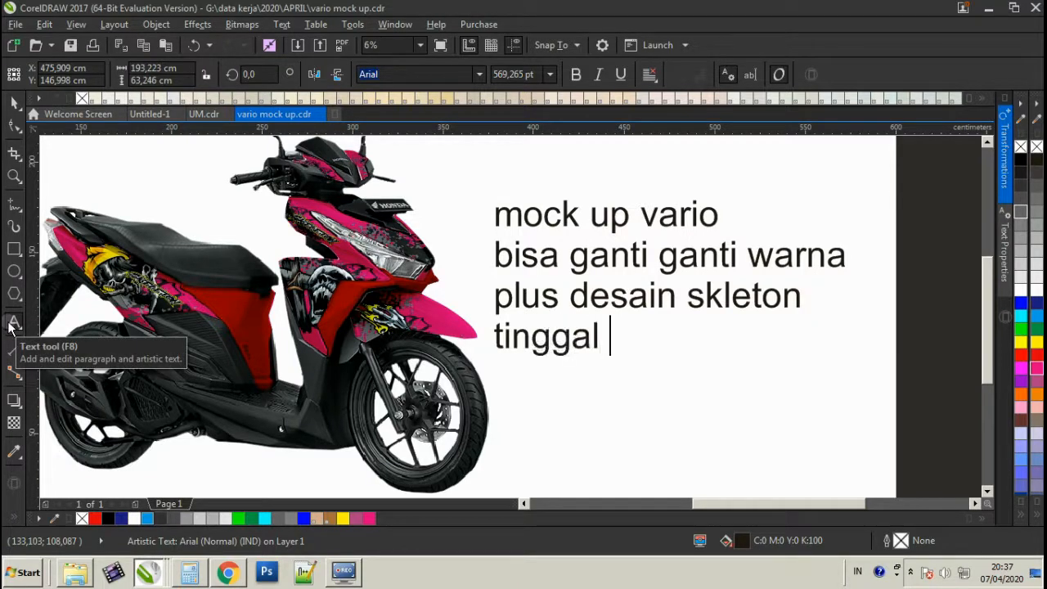
{"action": "type", "text": " f"}
{"action": "key", "text": "BackSpace"}
{"action": "type", "text": "dikli"}
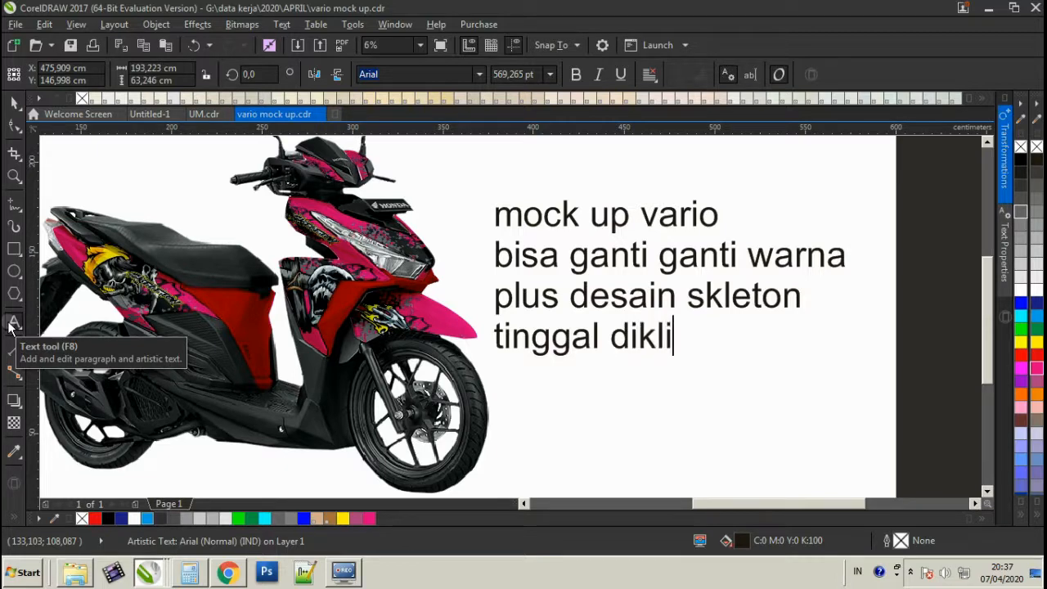
{"action": "type", "text": "ck"}
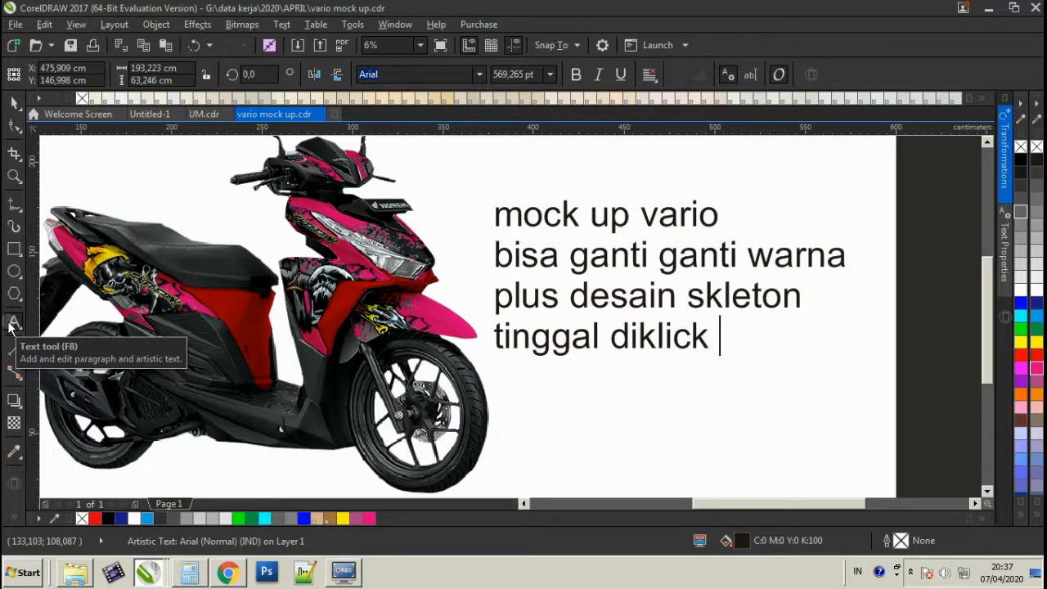
{"action": "type", "text": " aja"}
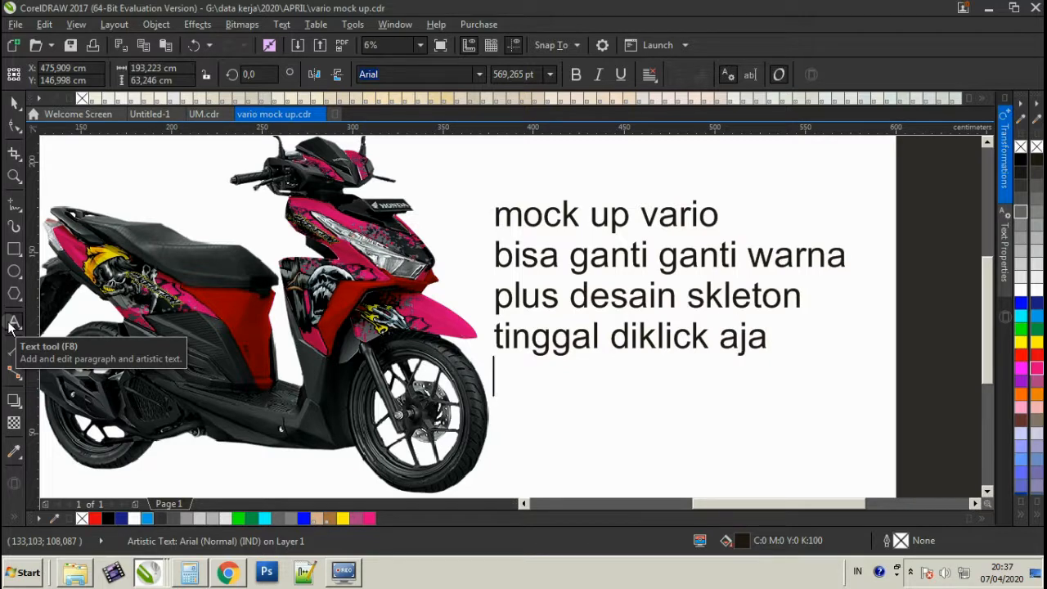
Add a fifth line reading "perwarna" and finish editing the text.
{"action": "key", "text": "Return"}
{"action": "type", "text": "perwa"}
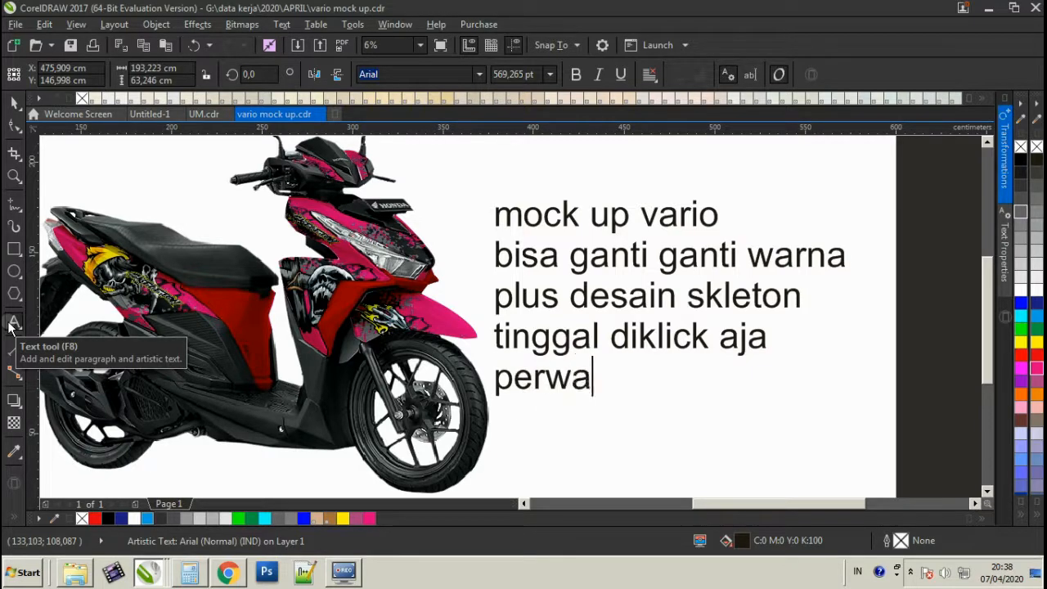
{"action": "type", "text": "rna"}
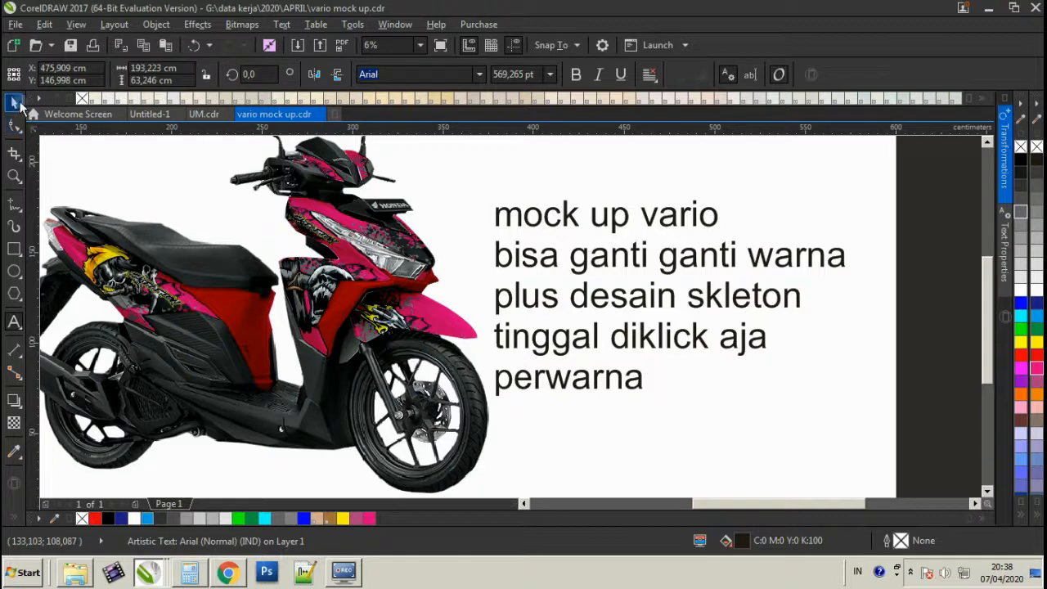
{"action": "left_click", "coordinate": [15, 103]}
Move the five-line text block slightly upward on the page, keeping it beside the scooter.
{"action": "scroll", "coordinate": [563, 243], "scroll_direction": "down", "scroll_amount": 2}
{"action": "scroll", "coordinate": [507, 232], "scroll_direction": "up", "scroll_amount": 2}
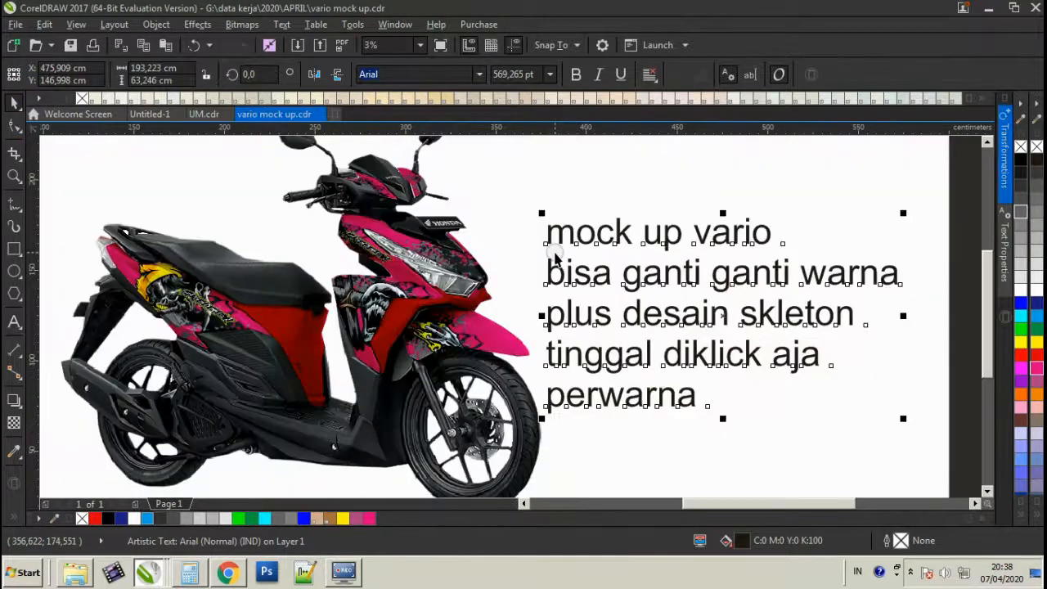
{"action": "left_click", "coordinate": [563, 236]}
{"action": "left_click_drag", "start_coordinate": [564, 215], "coordinate": [564, 198]}
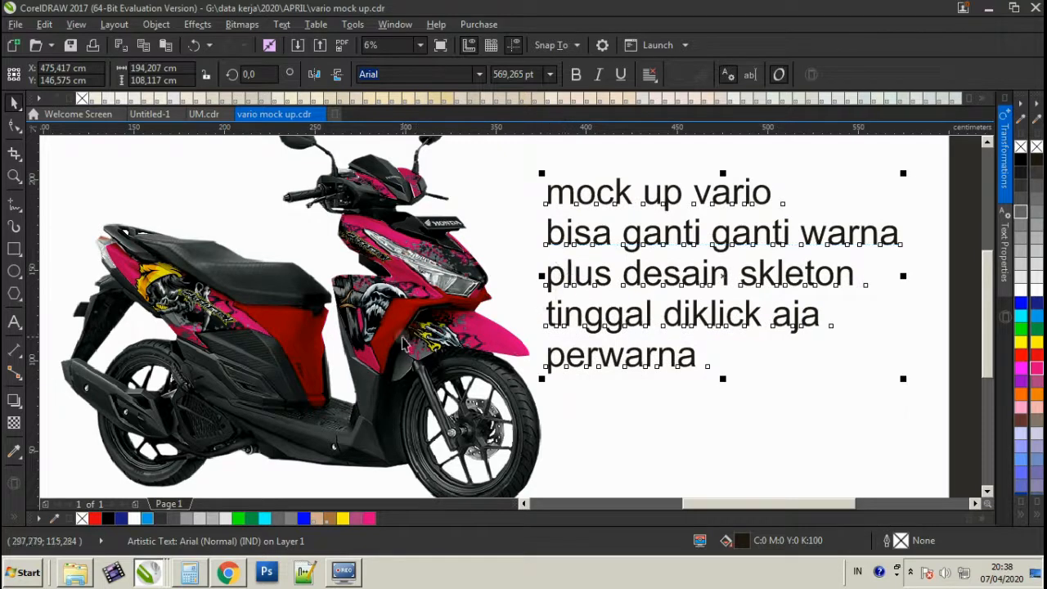
Add a sixth line reading "contoh : merah" to the text beside the scooter and finish editing it.
{"action": "left_click", "coordinate": [15, 321]}
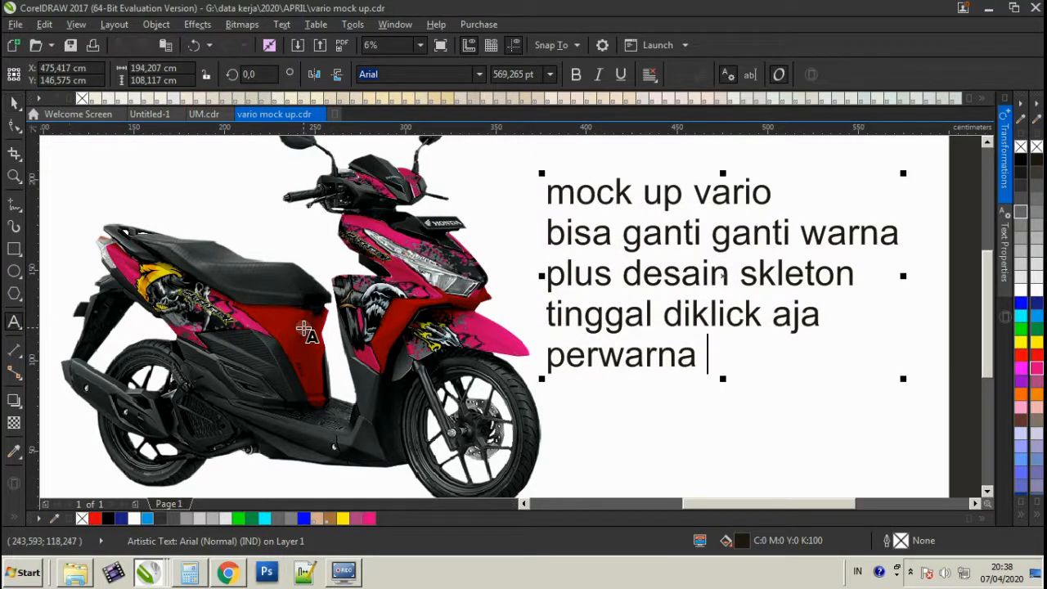
{"action": "key", "text": "Return"}
{"action": "type", "text": "co"}
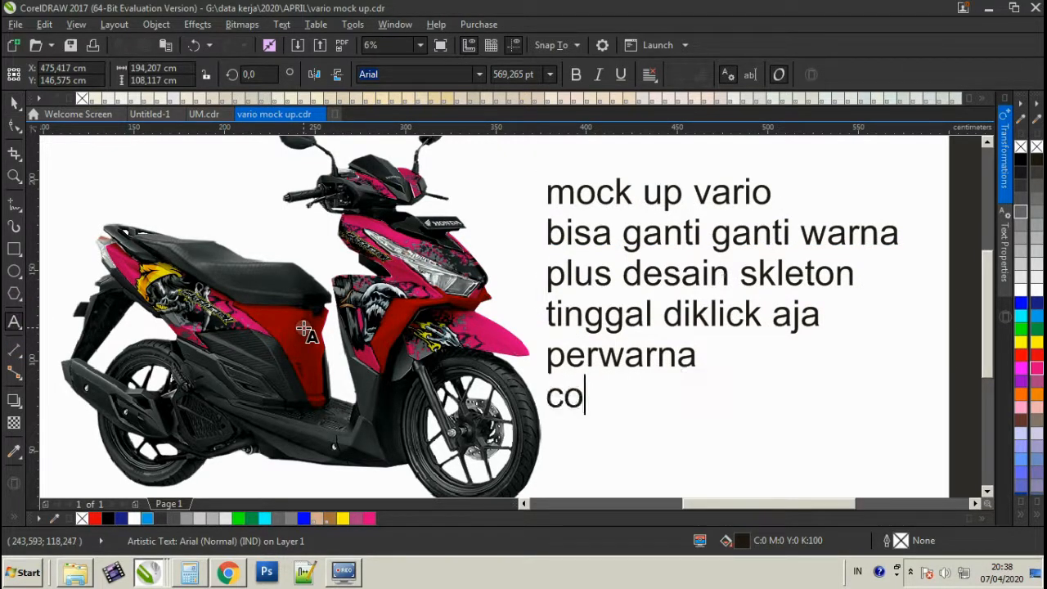
{"action": "type", "text": "nto"}
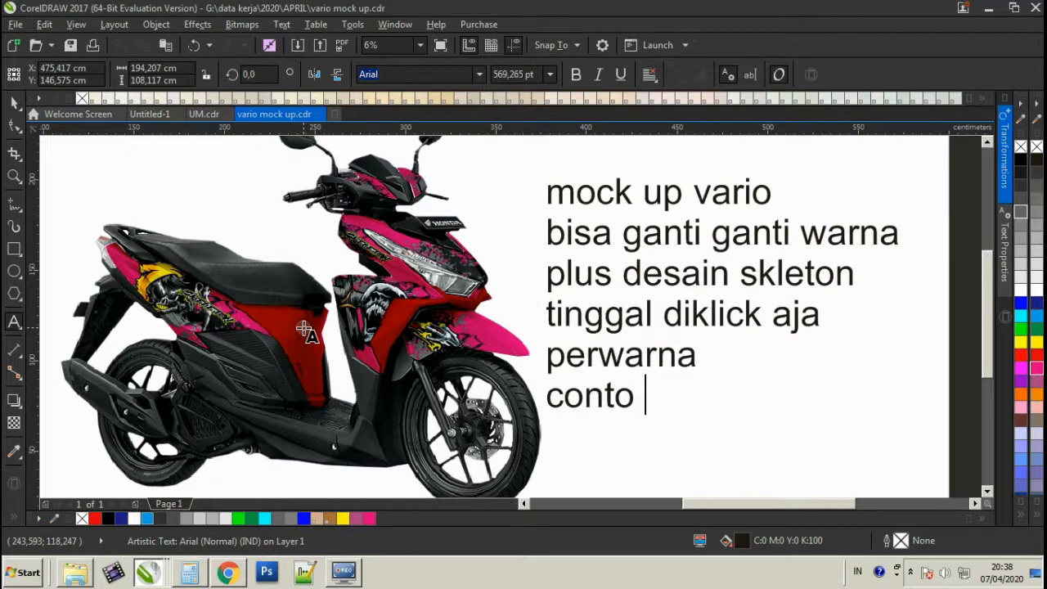
{"action": "type", "text": "h : merah"}
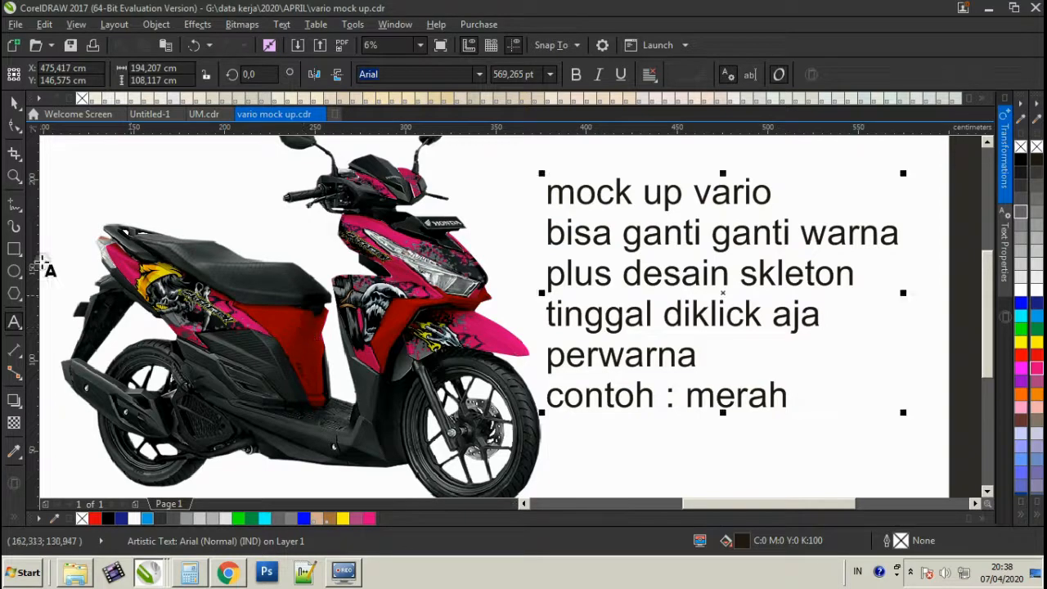
{"action": "left_click", "coordinate": [15, 104]}
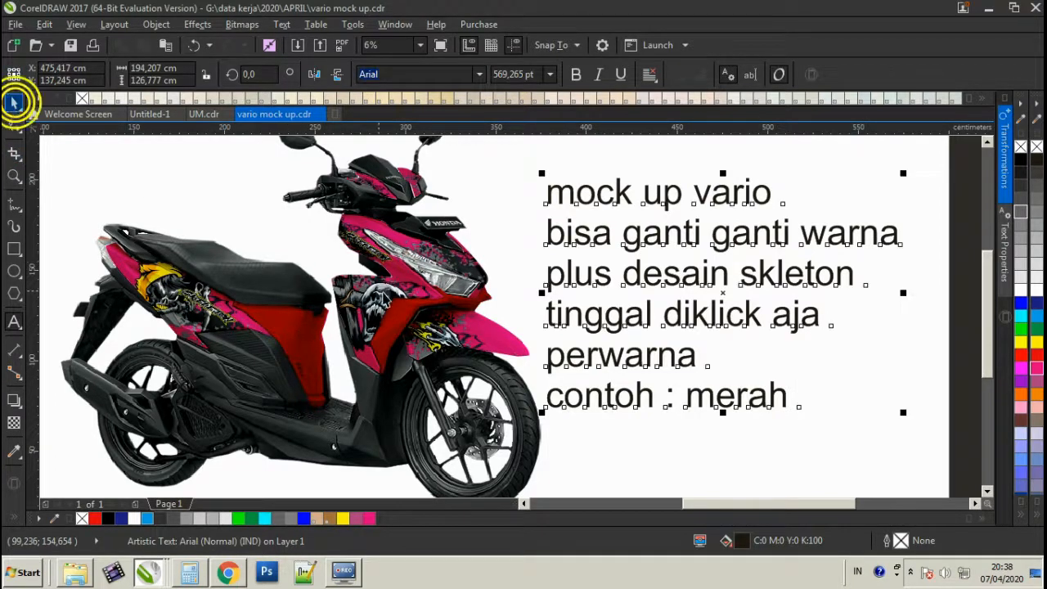
Change the fill of the scooter's pink skeleton-decorated body panels to red (C0 M100 Y100 K0).
{"action": "left_click", "coordinate": [404, 281]}
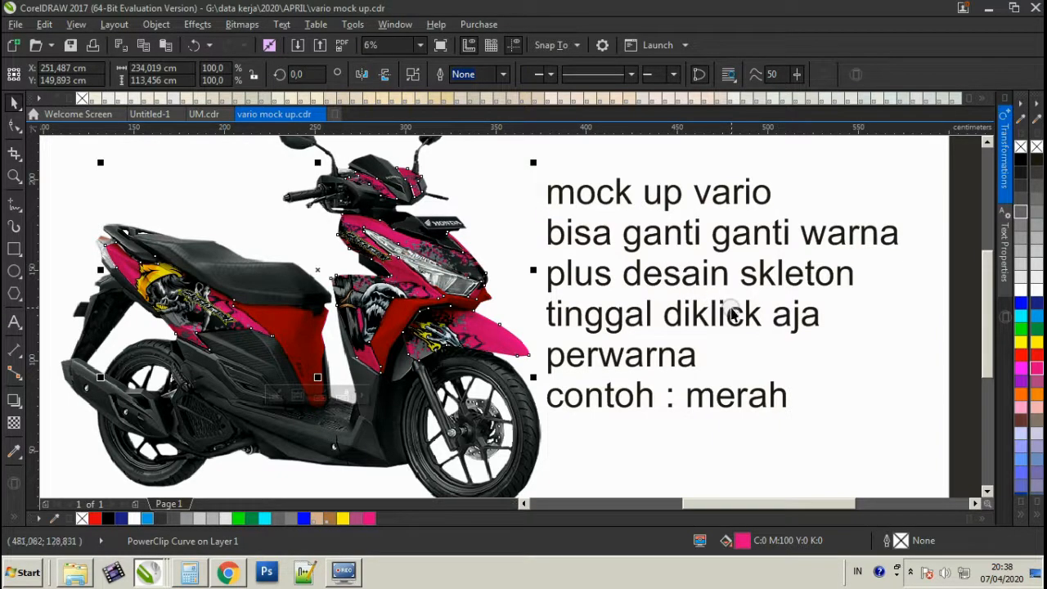
{"action": "left_click", "coordinate": [1035, 356]}
{"action": "scroll", "coordinate": [408, 277], "scroll_direction": "down", "scroll_amount": 2}
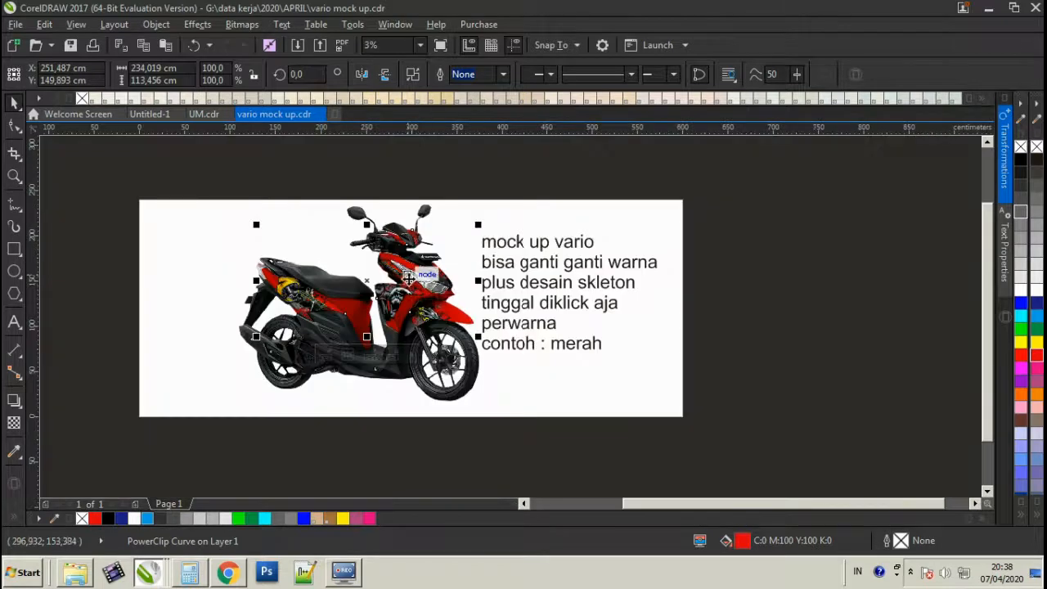
{"action": "scroll", "coordinate": [408, 277], "scroll_direction": "up", "scroll_amount": 2}
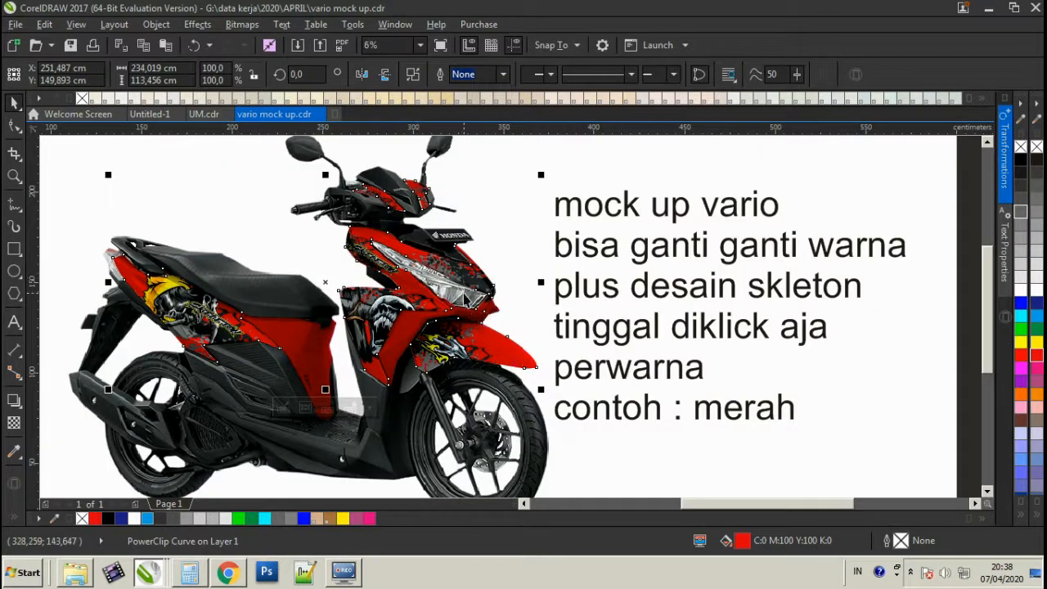
Unlock the locked scooter image beneath the coloured body panels.
{"action": "scroll", "coordinate": [464, 285], "scroll_direction": "down", "scroll_amount": 2}
{"action": "left_click", "coordinate": [280, 192]}
{"action": "left_click_drag", "start_coordinate": [221, 192], "coordinate": [540, 446]}
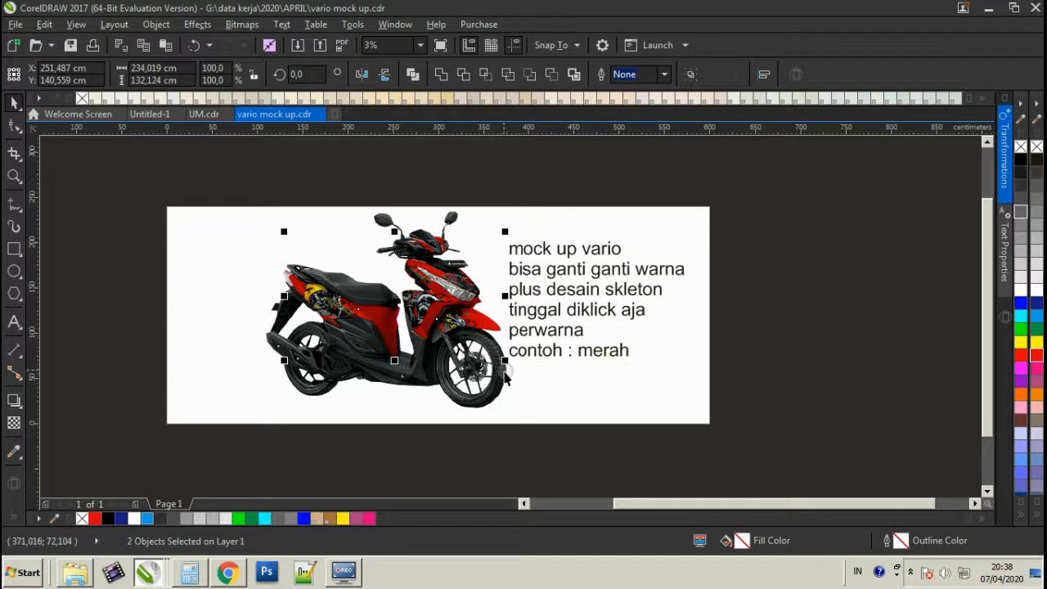
{"action": "left_click", "coordinate": [508, 380]}
{"action": "right_click", "coordinate": [507, 380]}
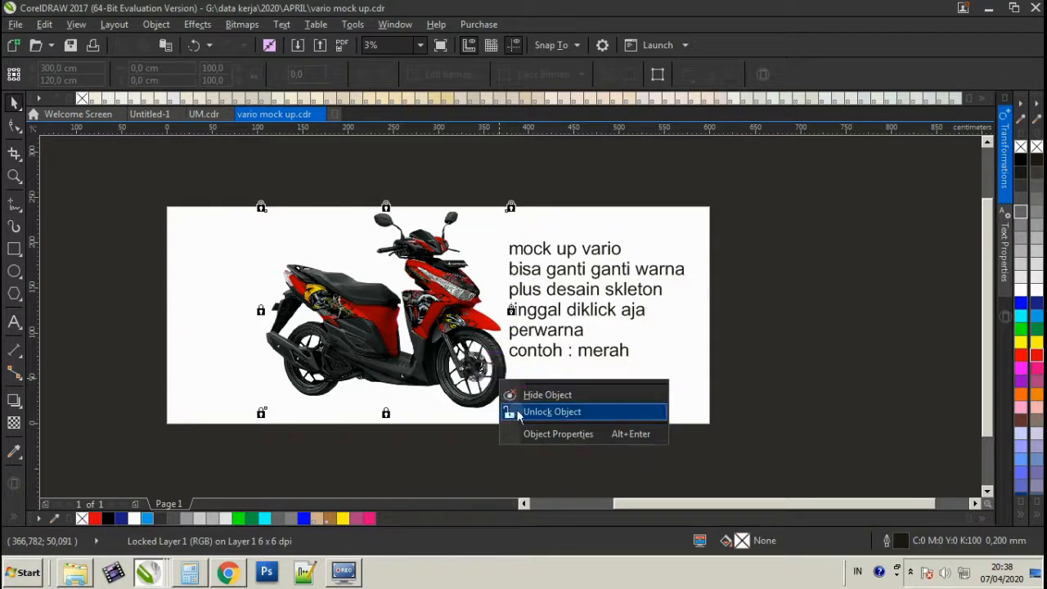
{"action": "left_click", "coordinate": [517, 411]}
Select the whole scooter with its panels, scale it to about 63% and move it to the page's upper-left corner.
{"action": "left_click", "coordinate": [524, 434]}
{"action": "left_click_drag", "start_coordinate": [526, 442], "coordinate": [194, 194]}
{"action": "left_click_drag", "start_coordinate": [511, 207], "coordinate": [417, 282]}
{"action": "left_click_drag", "start_coordinate": [366, 313], "coordinate": [237, 194]}
Move the six-line text block up and left so it sits directly beside the reduced scooter.
{"action": "left_click_drag", "start_coordinate": [414, 199], "coordinate": [748, 409]}
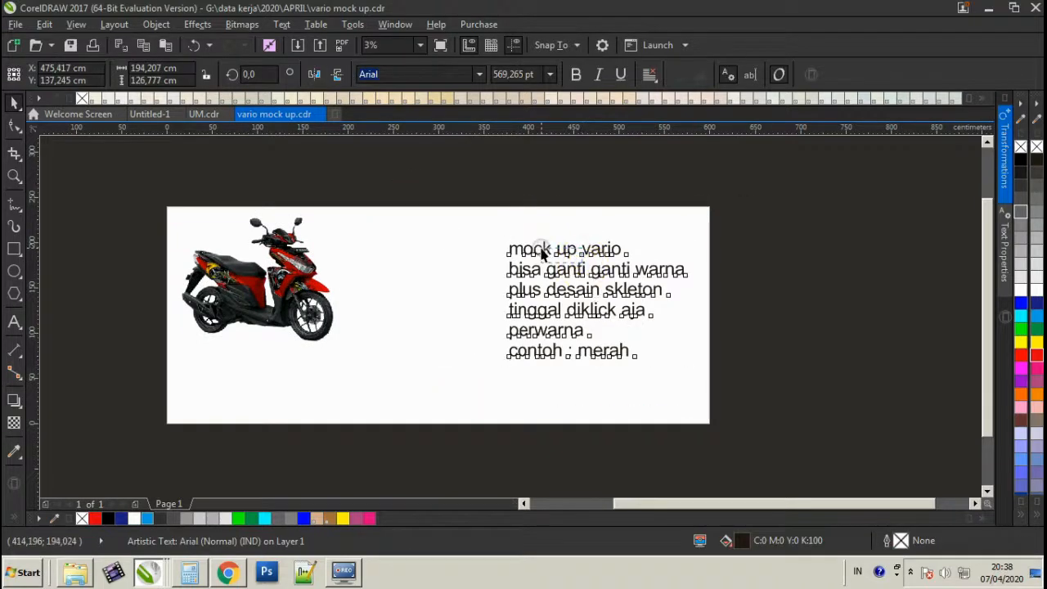
{"action": "left_click_drag", "start_coordinate": [538, 273], "coordinate": [452, 233]}
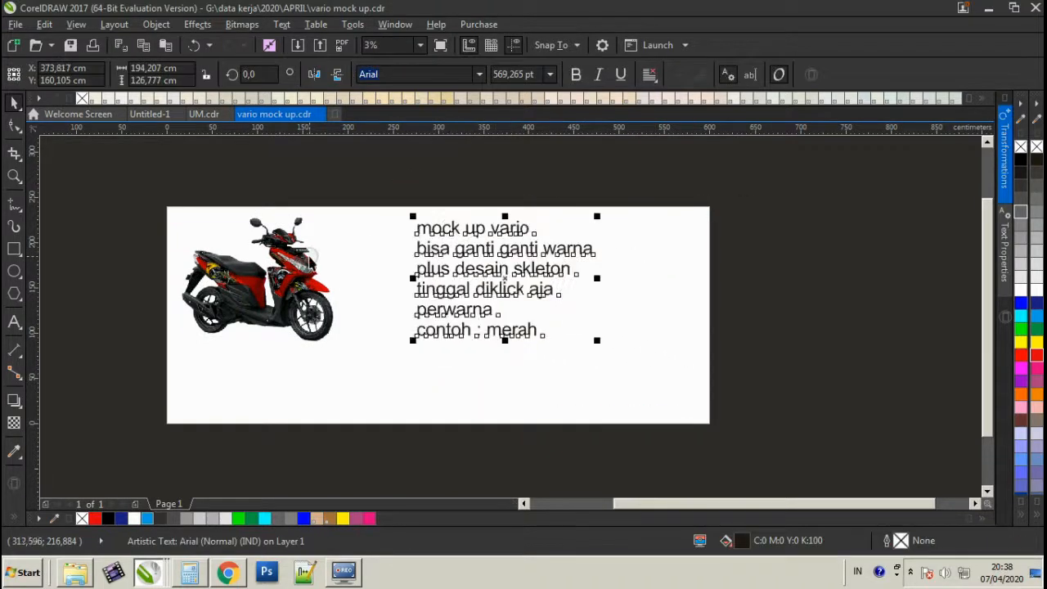
{"action": "left_click", "coordinate": [92, 222]}
{"action": "scroll", "coordinate": [351, 239], "scroll_direction": "up", "scroll_amount": 2}
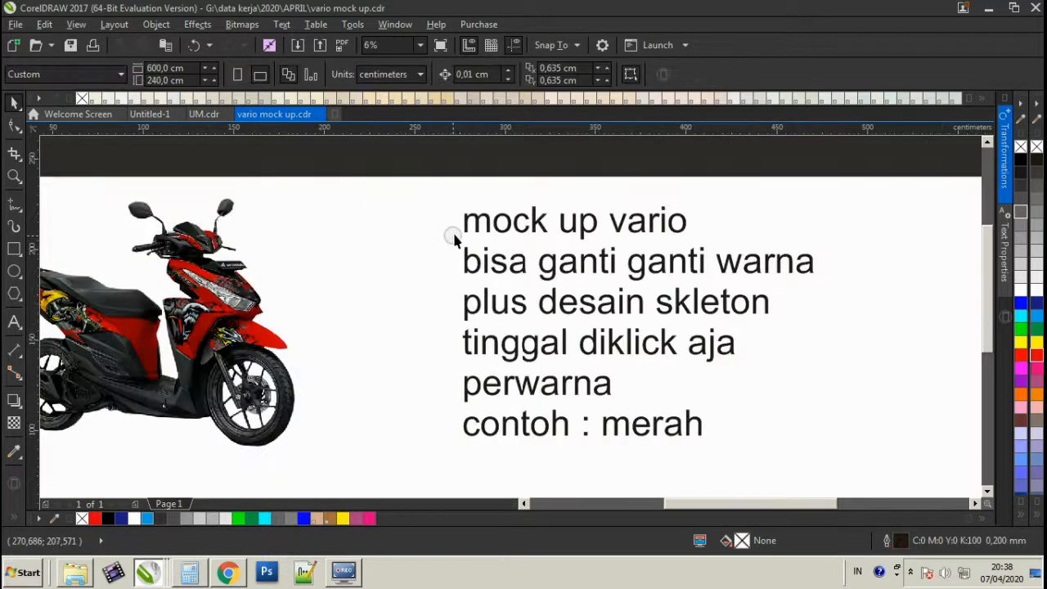
{"action": "left_click_drag", "start_coordinate": [465, 227], "coordinate": [323, 231]}
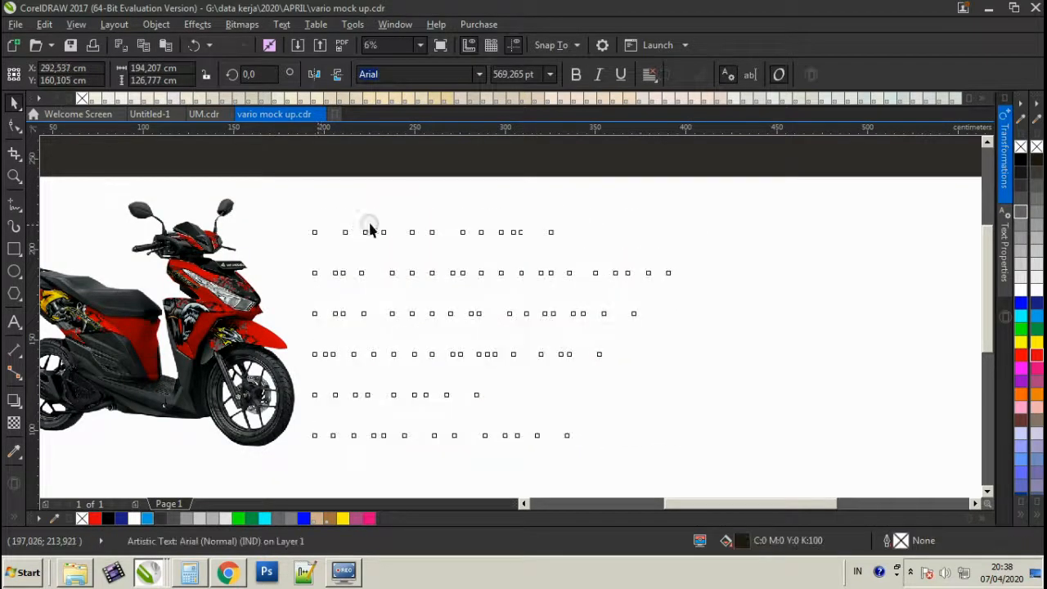
Duplicate the complete red scooter and place the copy in the lower-right part of the page.
{"action": "scroll", "coordinate": [369, 227], "scroll_direction": "down", "scroll_amount": 2}
{"action": "left_click", "coordinate": [229, 191]}
{"action": "left_click_drag", "start_coordinate": [102, 193], "coordinate": [343, 373]}
{"action": "left_click_drag", "start_coordinate": [298, 286], "coordinate": [610, 350]}
{"action": "left_click", "coordinate": [691, 353]}
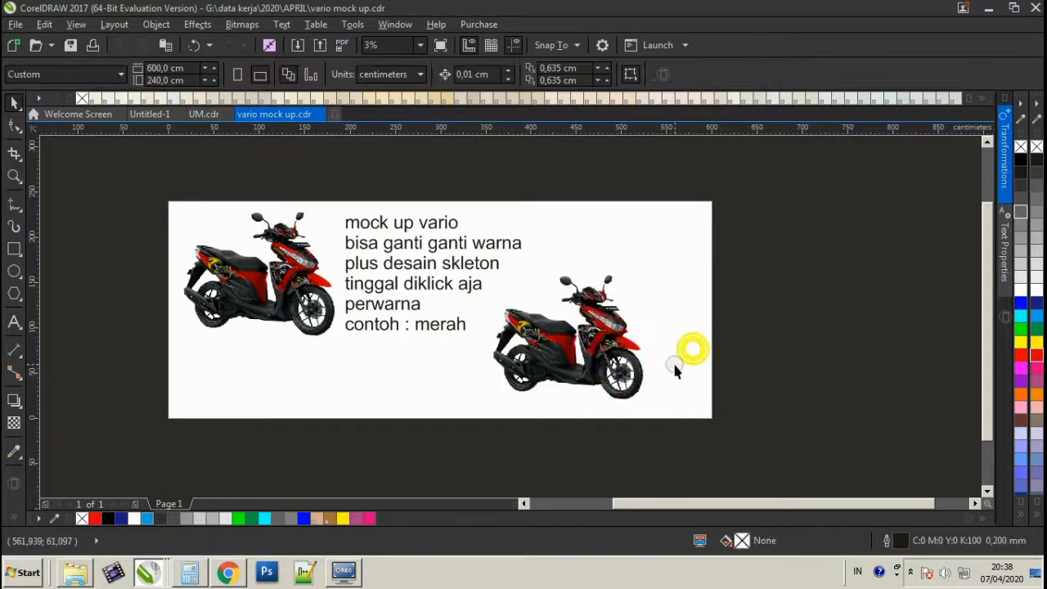
Add a seventh line reading "kuning" to the text between the scooters and finish editing it.
{"action": "scroll", "coordinate": [675, 360], "scroll_direction": "up", "scroll_amount": 2}
{"action": "scroll", "coordinate": [235, 292], "scroll_direction": "down", "scroll_amount": 2}
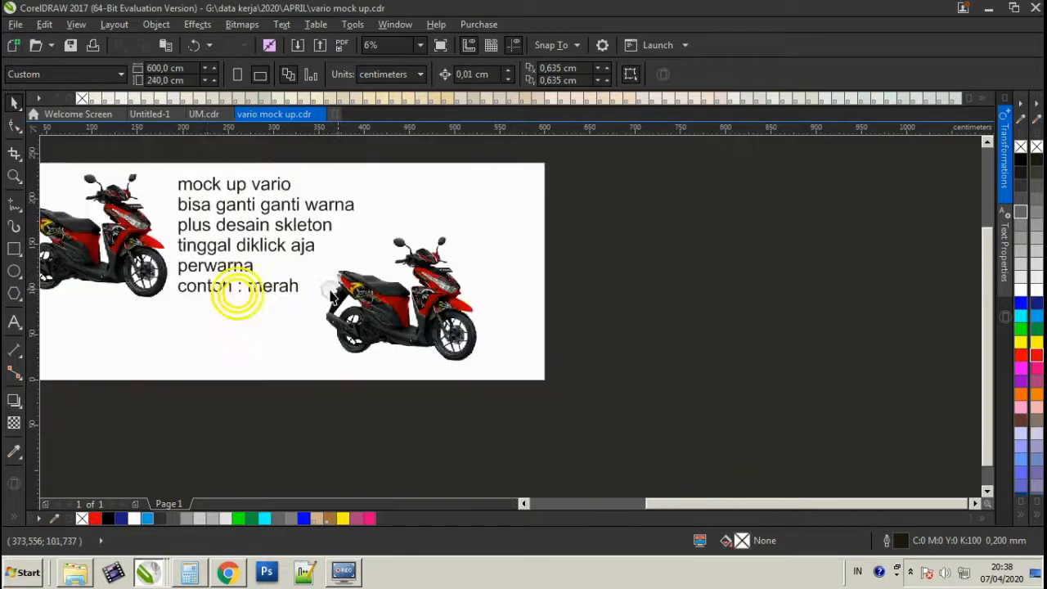
{"action": "scroll", "coordinate": [212, 294], "scroll_direction": "up", "scroll_amount": 2}
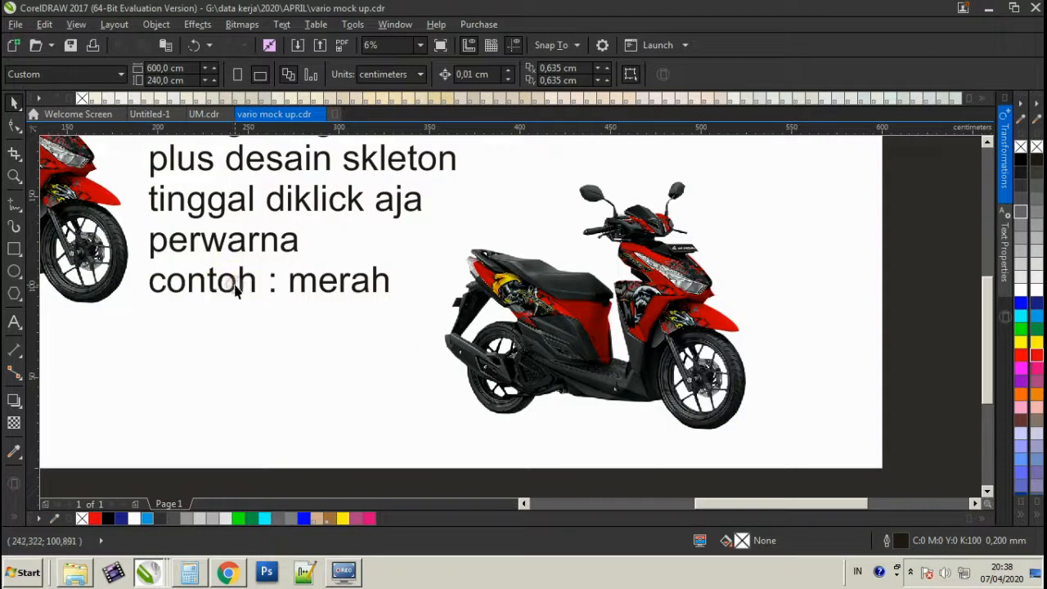
{"action": "left_click", "coordinate": [236, 292]}
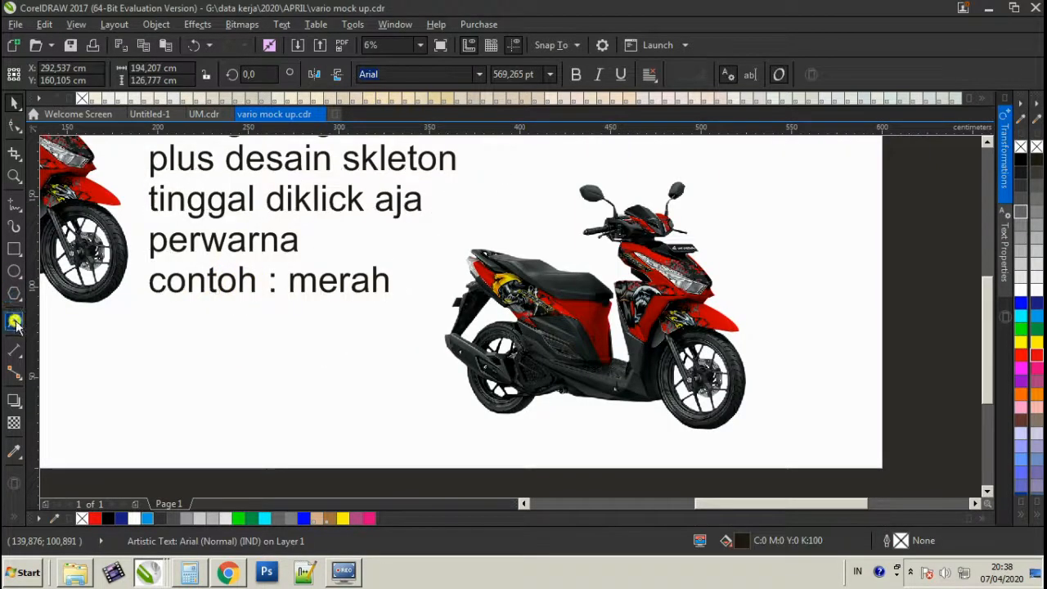
{"action": "left_click", "coordinate": [14, 321]}
{"action": "key", "text": "Return"}
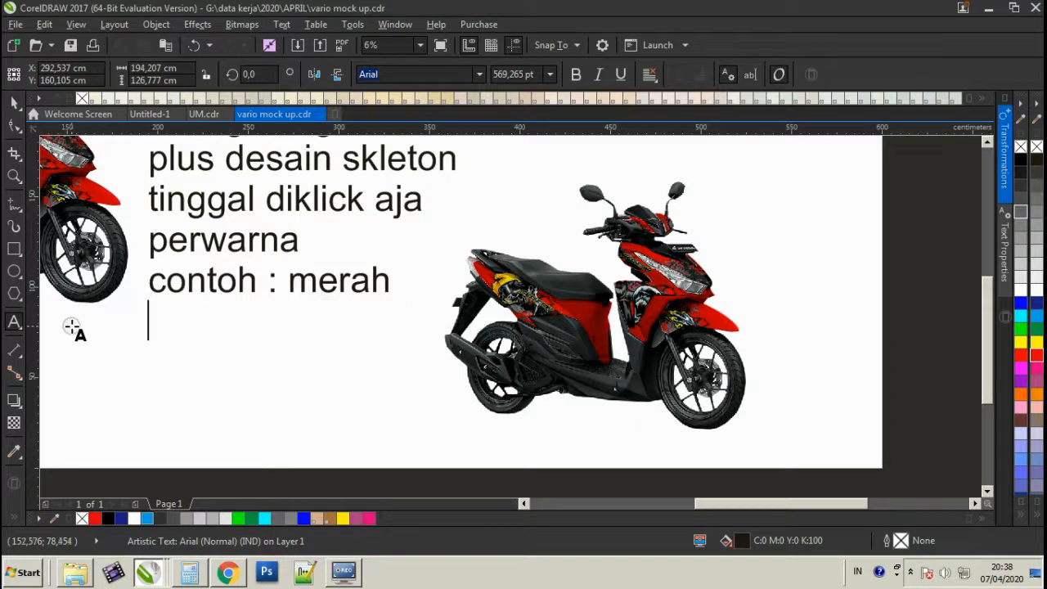
{"action": "type", "text": "kunm"}
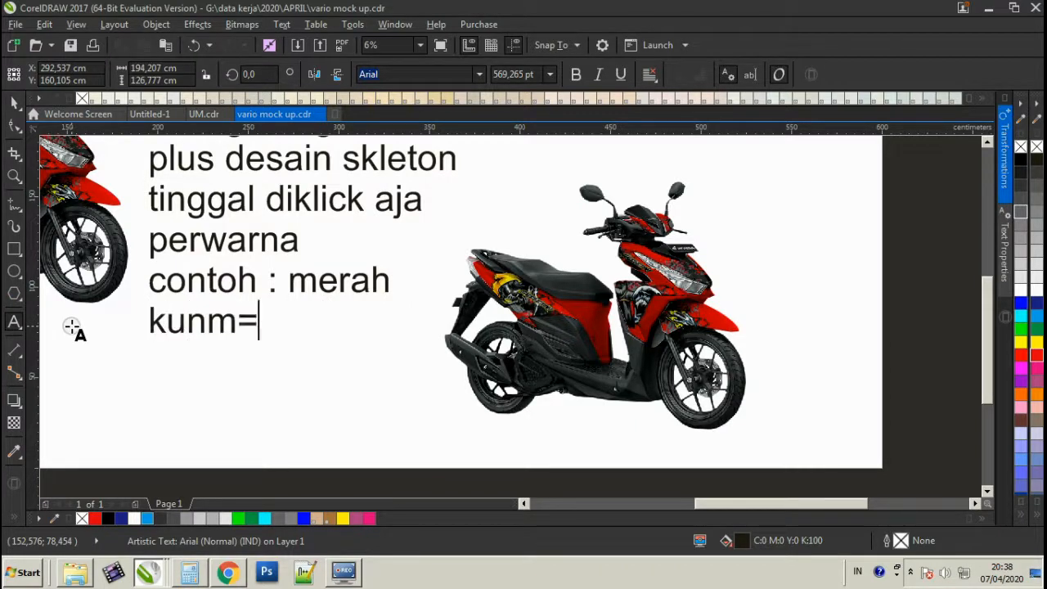
{"action": "key", "text": "BackSpace"}
{"action": "type", "text": "i"}
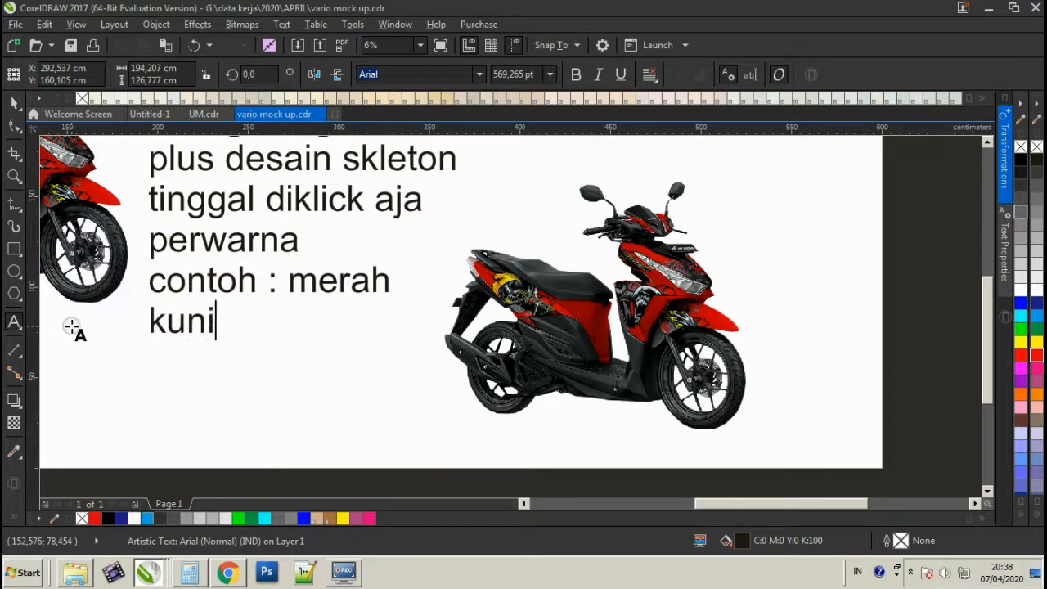
{"action": "type", "text": "ng"}
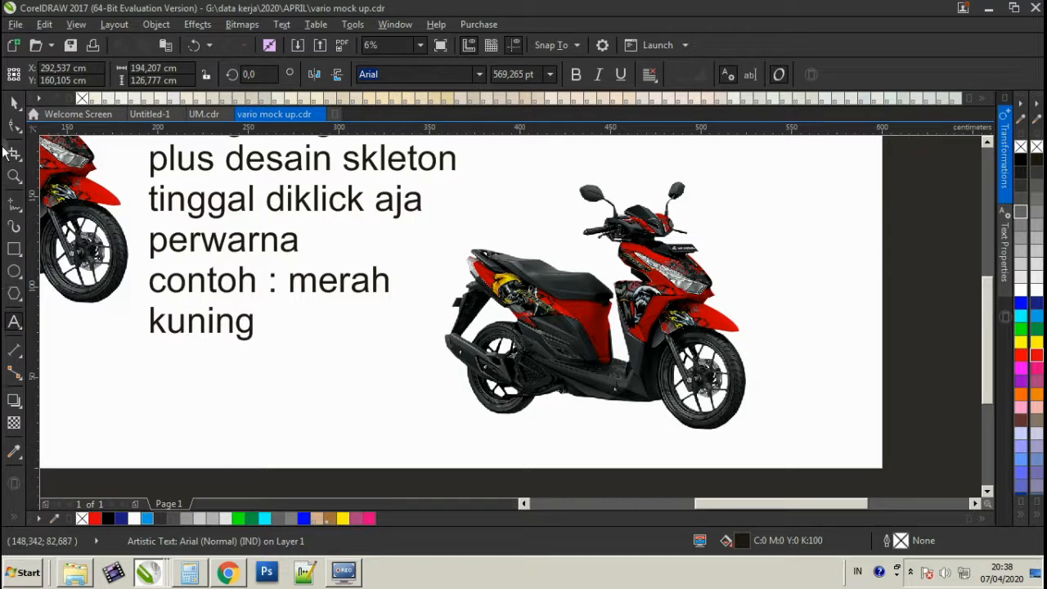
{"action": "left_click", "coordinate": [13, 105]}
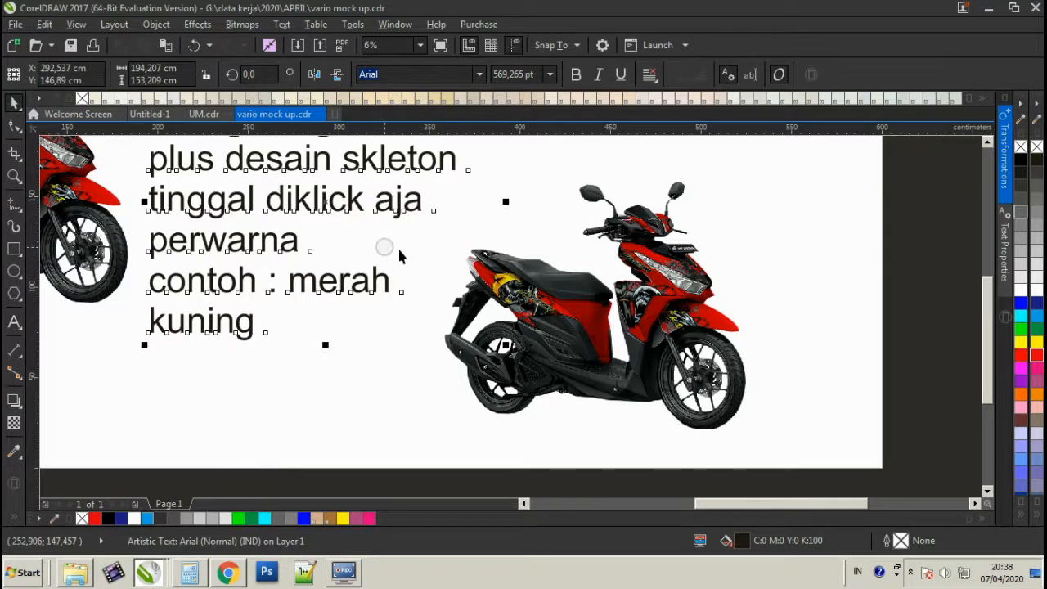
Change the fill of the second scooter's skeleton-decorated body panels to yellow and deselect them.
{"action": "left_click", "coordinate": [545, 301]}
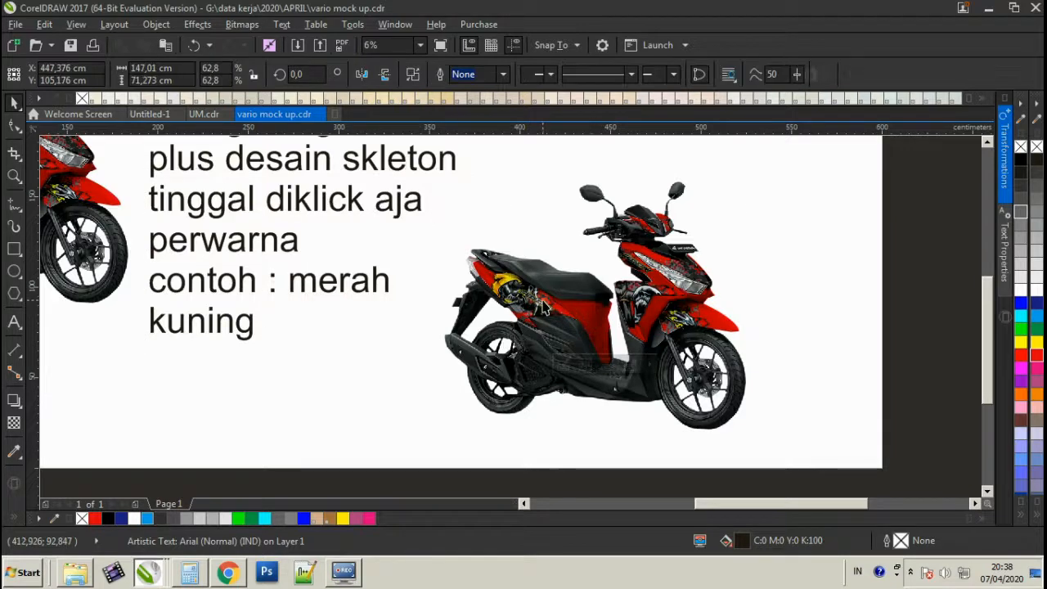
{"action": "left_click", "coordinate": [1035, 345]}
{"action": "left_click", "coordinate": [784, 271]}
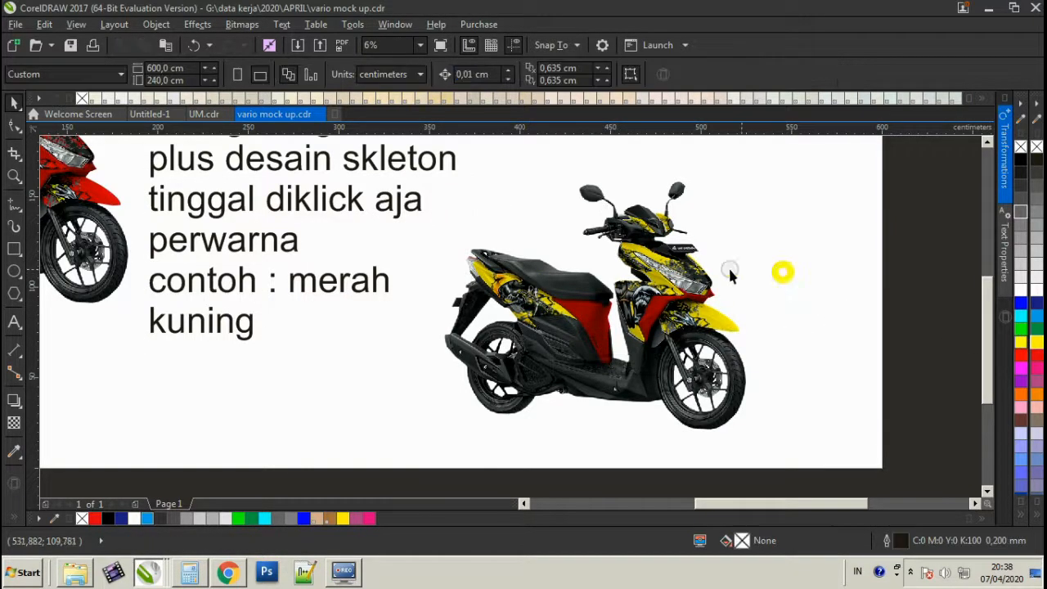
Examine the yellow scooter's skeleton graphics, headlight area and side panels up close.
{"action": "scroll", "coordinate": [680, 272], "scroll_direction": "up", "scroll_amount": 3}
{"action": "scroll", "coordinate": [670, 266], "scroll_direction": "up", "scroll_amount": 1}
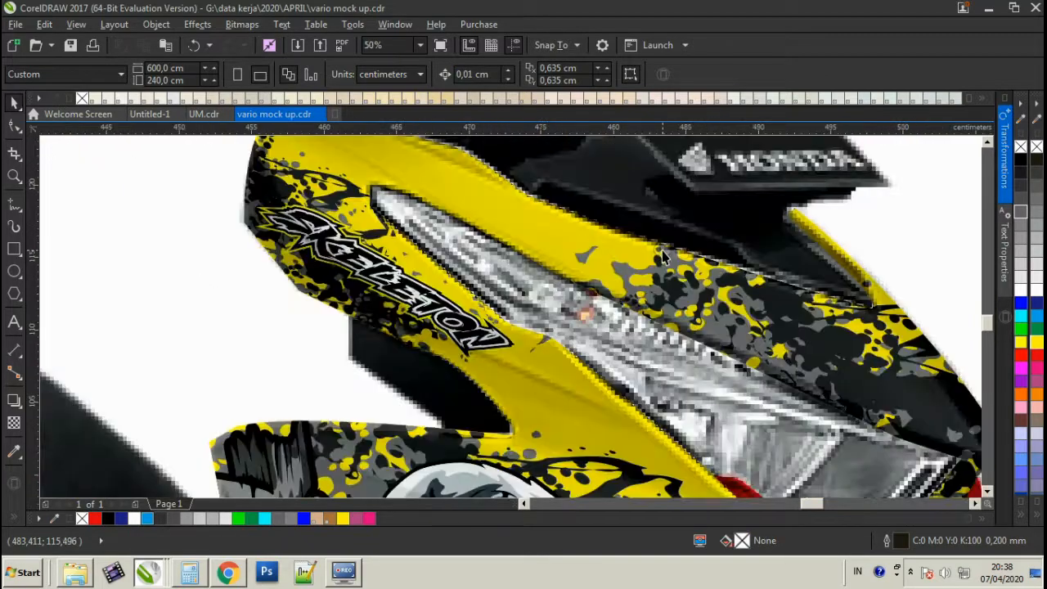
{"action": "scroll", "coordinate": [655, 270], "scroll_direction": "down", "scroll_amount": 1}
{"action": "scroll", "coordinate": [626, 356], "scroll_direction": "down", "scroll_amount": 1}
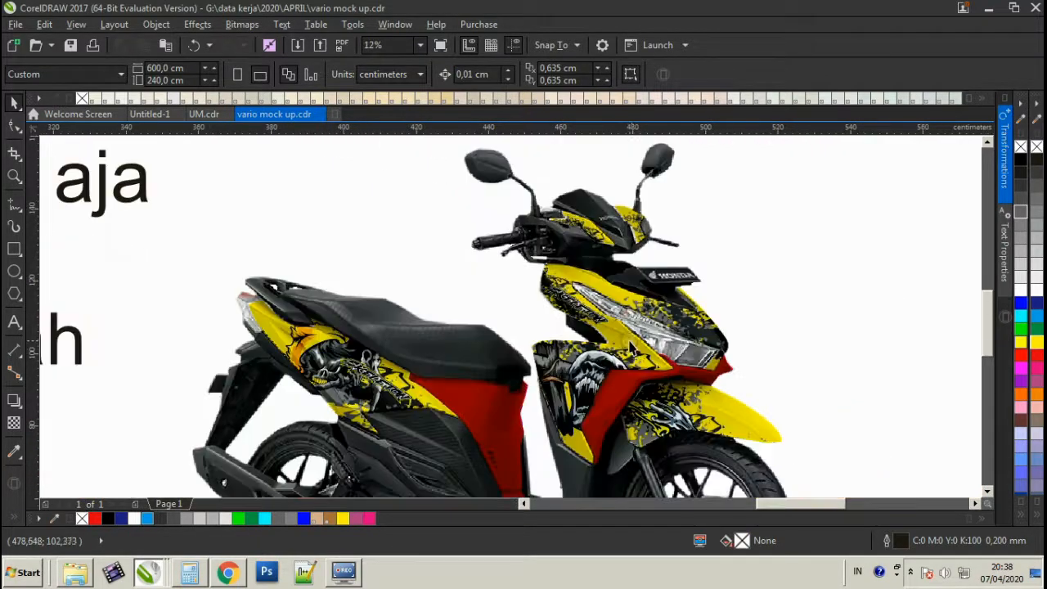
{"action": "scroll", "coordinate": [634, 360], "scroll_direction": "down", "scroll_amount": 1}
{"action": "scroll", "coordinate": [626, 393], "scroll_direction": "up", "scroll_amount": 1}
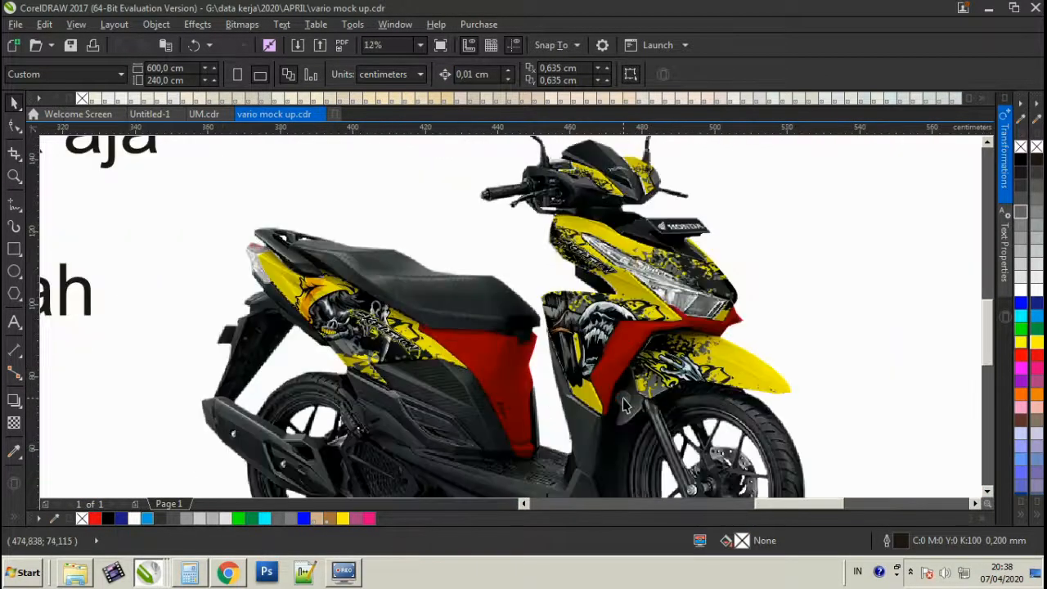
{"action": "scroll", "coordinate": [609, 277], "scroll_direction": "down", "scroll_amount": 1}
{"action": "scroll", "coordinate": [519, 293], "scroll_direction": "up", "scroll_amount": 1}
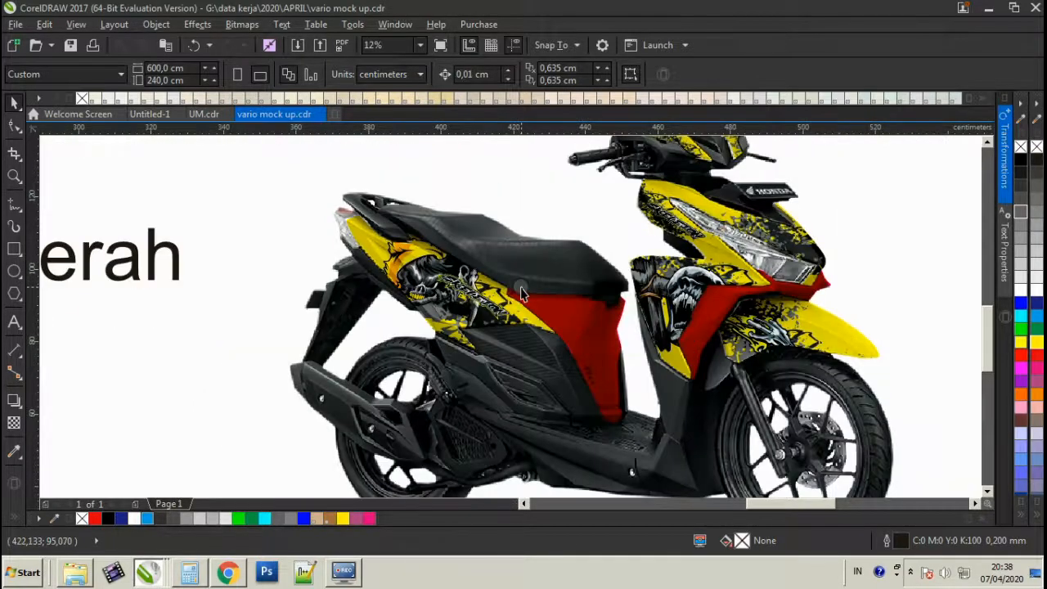
{"action": "scroll", "coordinate": [491, 309], "scroll_direction": "down", "scroll_amount": 2}
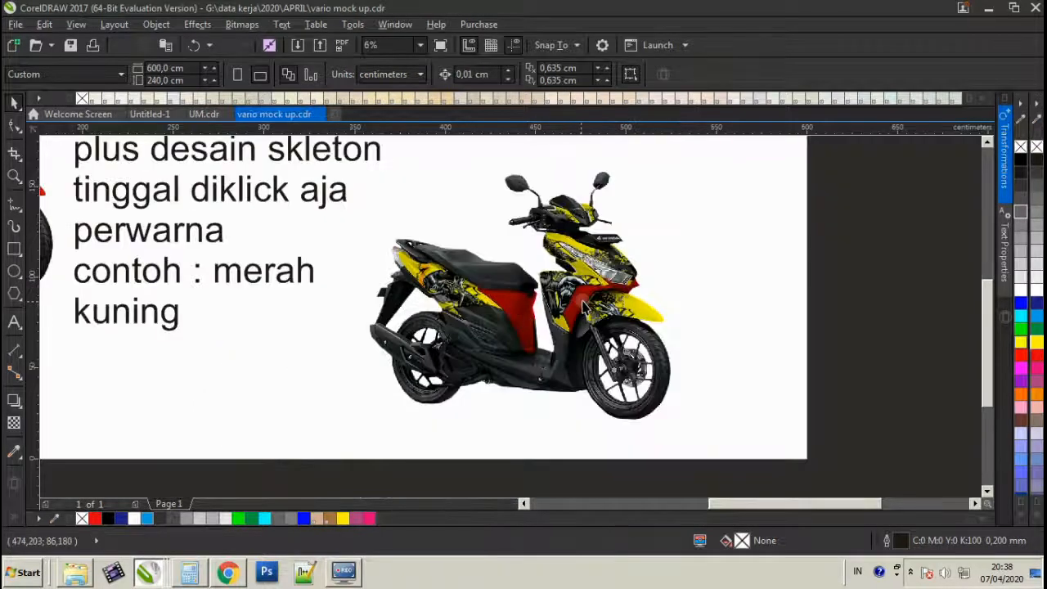
{"action": "scroll", "coordinate": [604, 301], "scroll_direction": "up", "scroll_amount": 1}
{"action": "scroll", "coordinate": [601, 301], "scroll_direction": "down", "scroll_amount": 1}
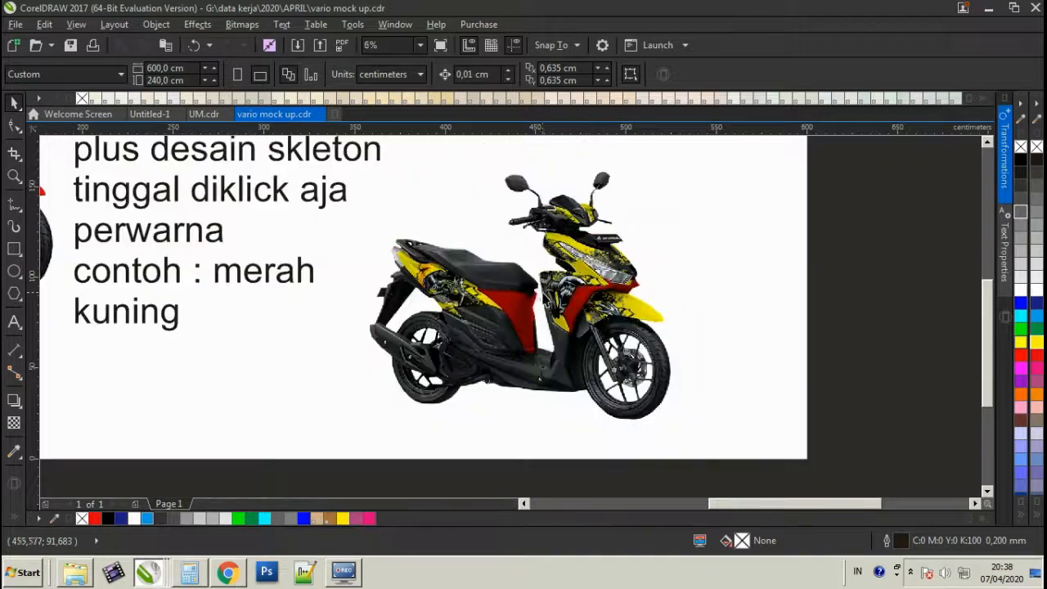
Try a yellow fill (C0 M0 Y100 K0) on the second scooter's plain red panels under the seat and front cowl.
{"action": "left_click", "coordinate": [529, 300]}
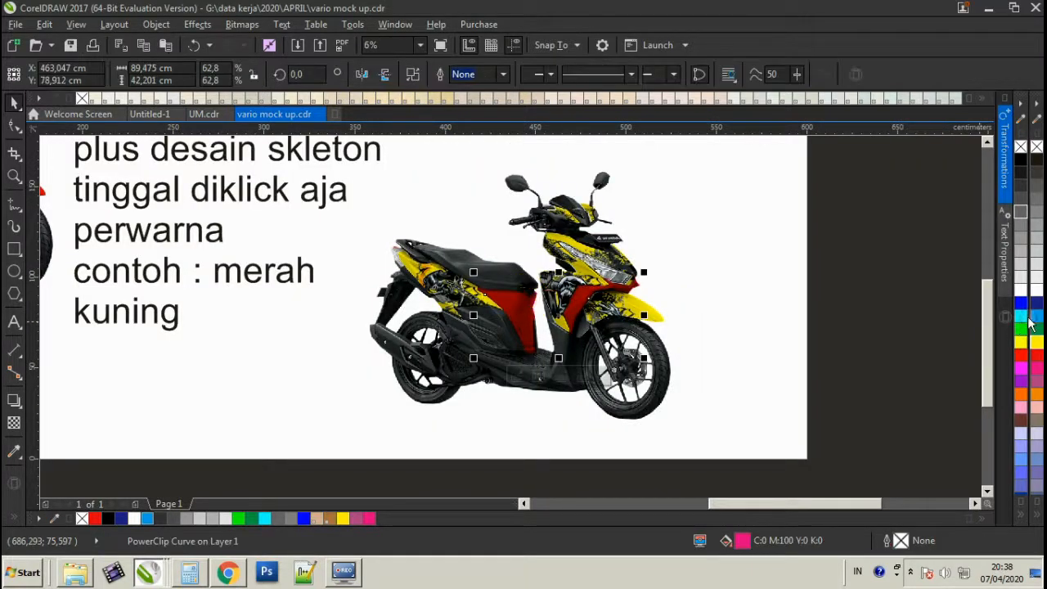
{"action": "left_click", "coordinate": [1035, 344]}
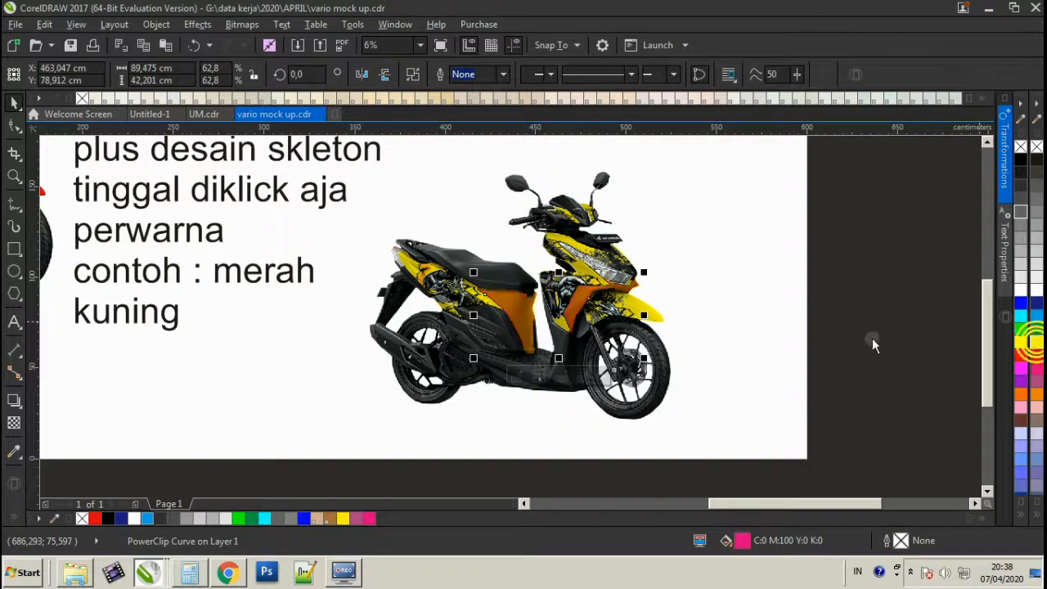
{"action": "left_click", "coordinate": [697, 319]}
Fill the second scooter's plain panels under the seat and front cowl with dark grey #333333.
{"action": "left_click", "coordinate": [575, 313]}
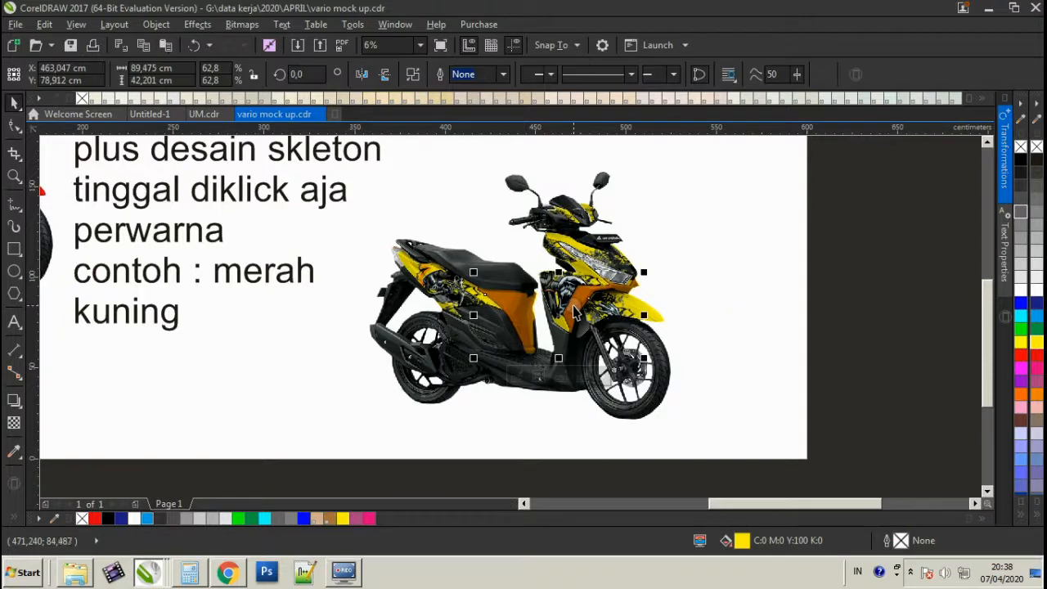
{"action": "left_click", "coordinate": [1021, 185]}
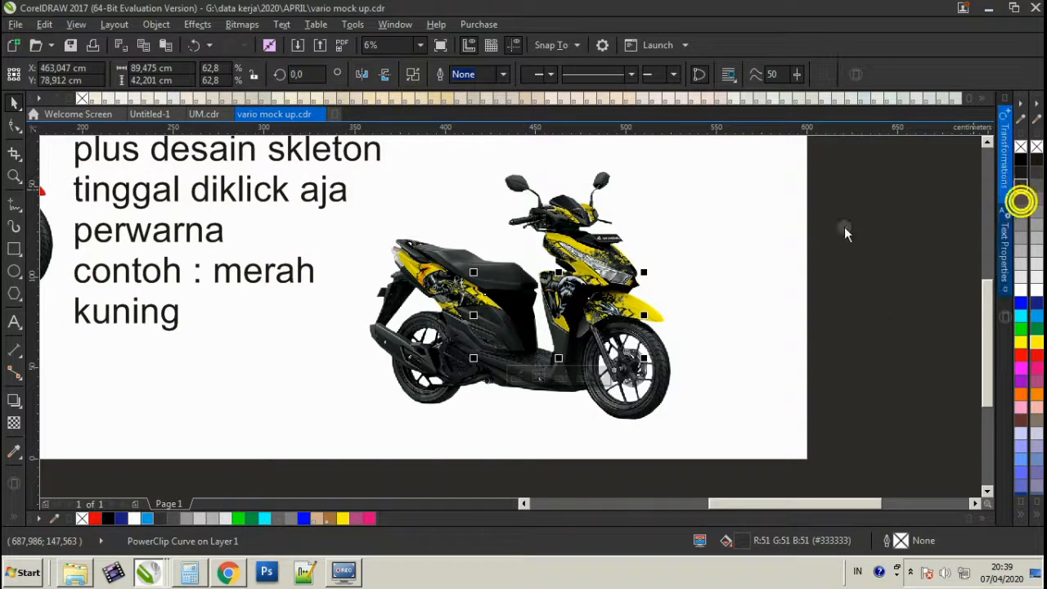
Examine the yellow scooter's dark grey plain panels and skeleton-decorated side panels up close and on the full page.
{"action": "left_click", "coordinate": [757, 229]}
{"action": "scroll", "coordinate": [503, 308], "scroll_direction": "up", "scroll_amount": 2}
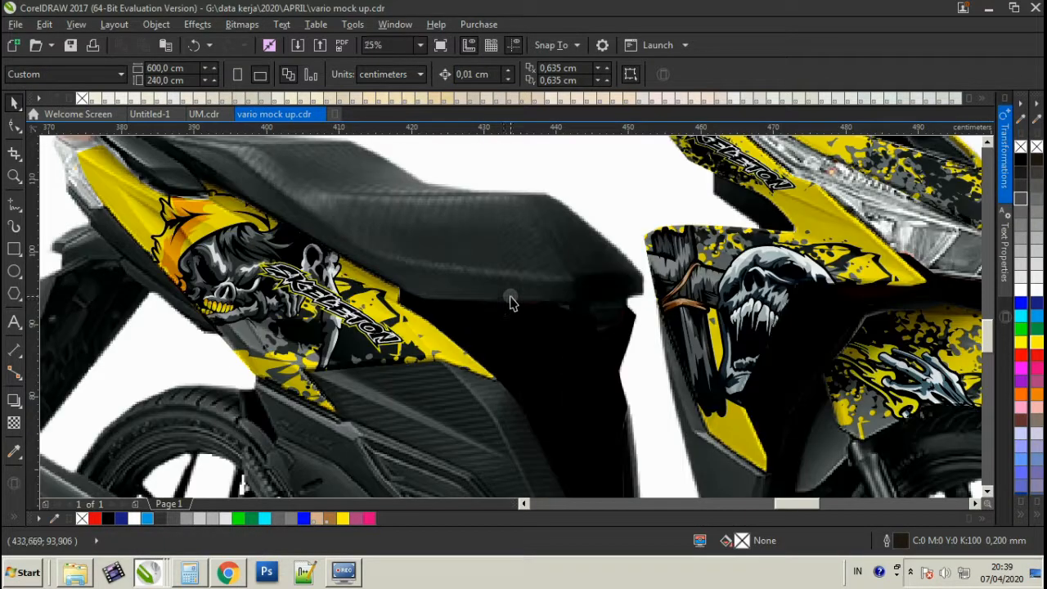
{"action": "scroll", "coordinate": [521, 301], "scroll_direction": "down", "scroll_amount": 2}
{"action": "left_click", "coordinate": [443, 293]}
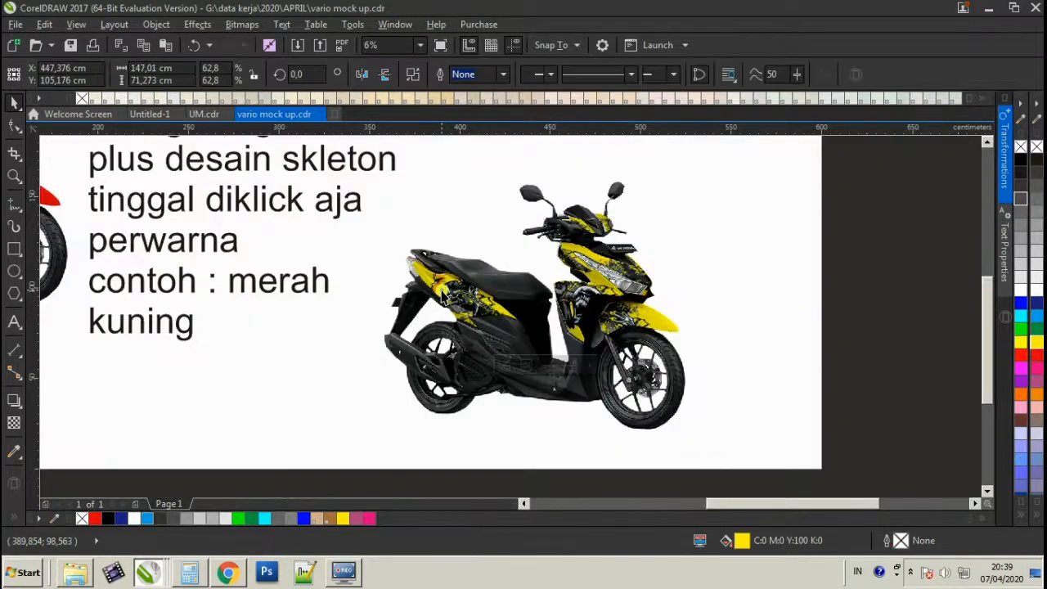
{"action": "scroll", "coordinate": [483, 291], "scroll_direction": "up", "scroll_amount": 2}
{"action": "scroll", "coordinate": [483, 291], "scroll_direction": "down", "scroll_amount": 2}
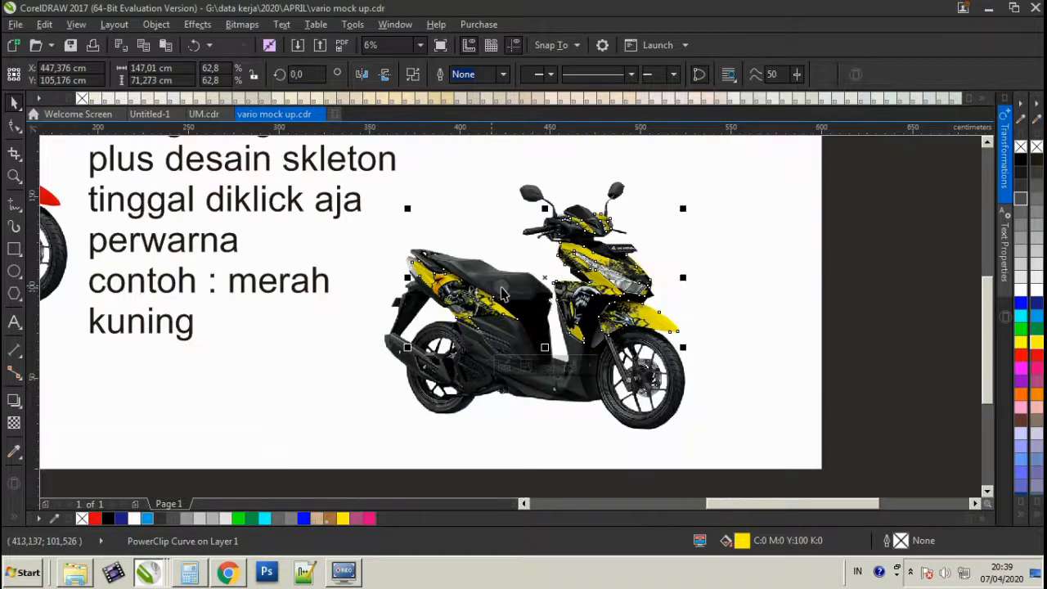
{"action": "left_click", "coordinate": [780, 313]}
{"action": "scroll", "coordinate": [743, 350], "scroll_direction": "down", "scroll_amount": 2}
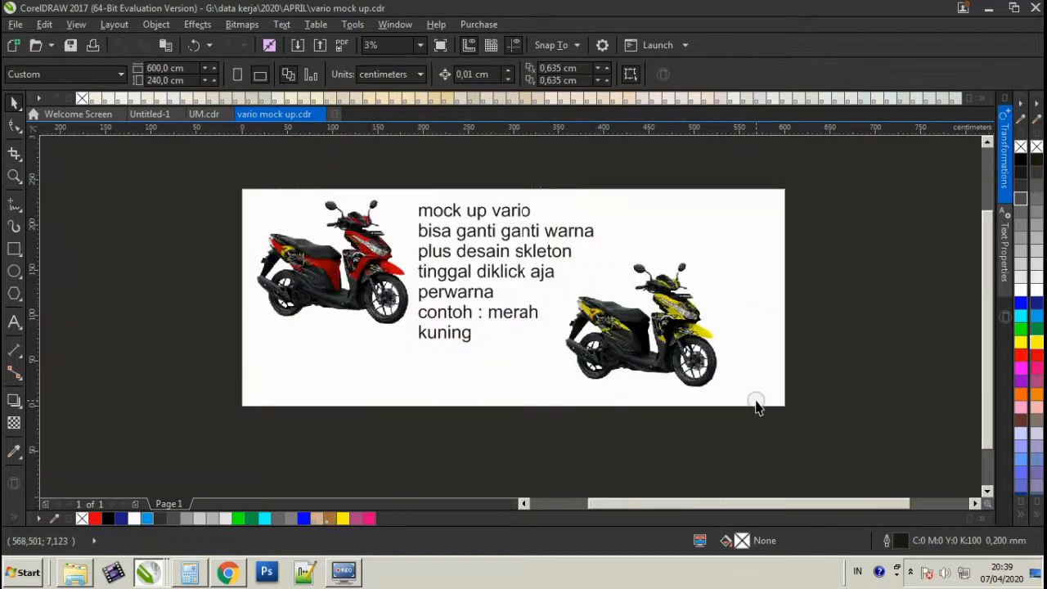
Move the yellow scooter up beside the caption and place a smaller duplicate of it below, at the page's bottom edge.
{"action": "left_click_drag", "start_coordinate": [755, 404], "coordinate": [549, 253]}
{"action": "left_click_drag", "start_coordinate": [647, 281], "coordinate": [601, 343]}
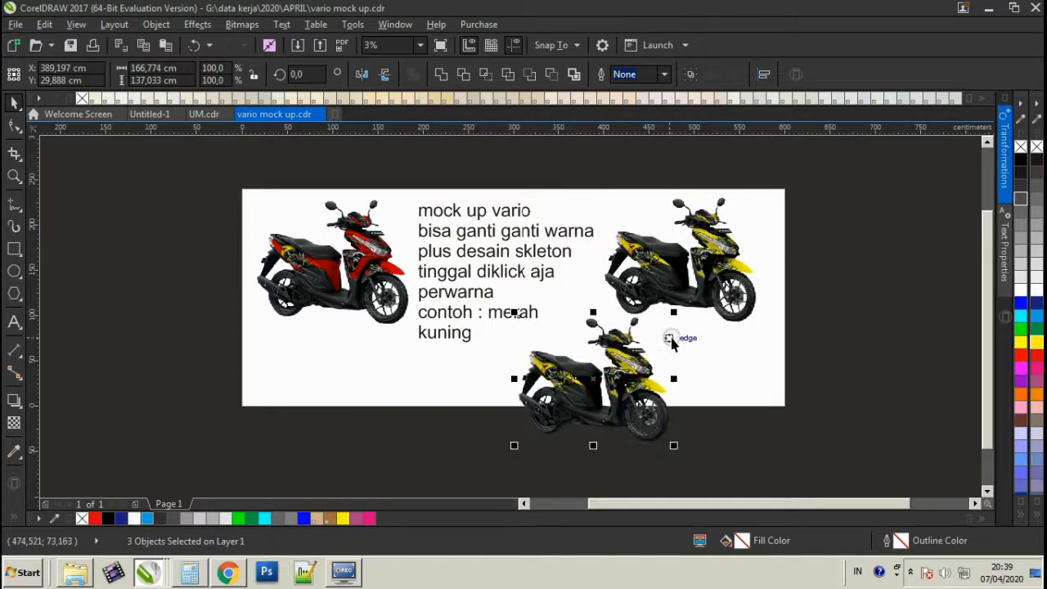
{"action": "left_click_drag", "start_coordinate": [678, 312], "coordinate": [660, 337]}
{"action": "scroll", "coordinate": [638, 365], "scroll_direction": "up", "scroll_amount": 1}
{"action": "left_click_drag", "start_coordinate": [619, 366], "coordinate": [596, 342]}
{"action": "left_click", "coordinate": [756, 355]}
Add a new last line reading "abu abu" to the caption, below "kuning".
{"action": "scroll", "coordinate": [458, 369], "scroll_direction": "up", "scroll_amount": 1}
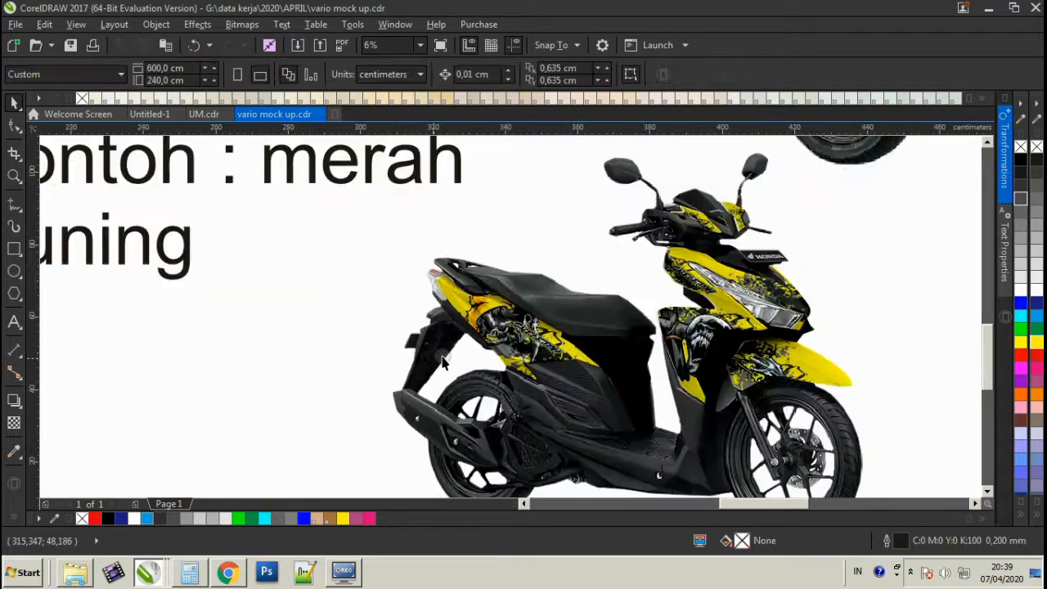
{"action": "scroll", "coordinate": [307, 297], "scroll_direction": "down", "scroll_amount": 1}
{"action": "left_click", "coordinate": [215, 268]}
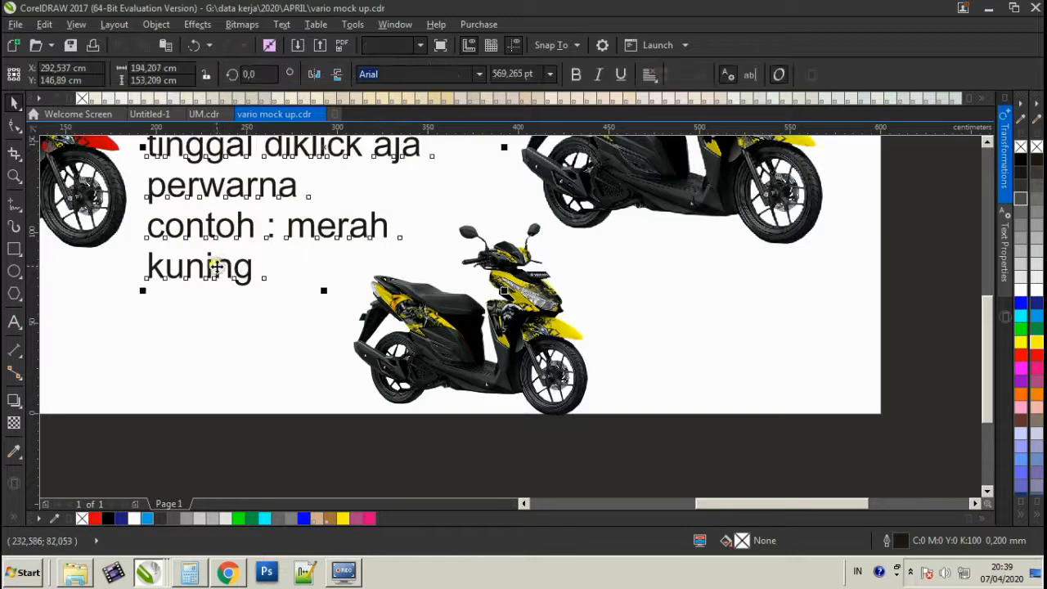
{"action": "left_click", "coordinate": [12, 323]}
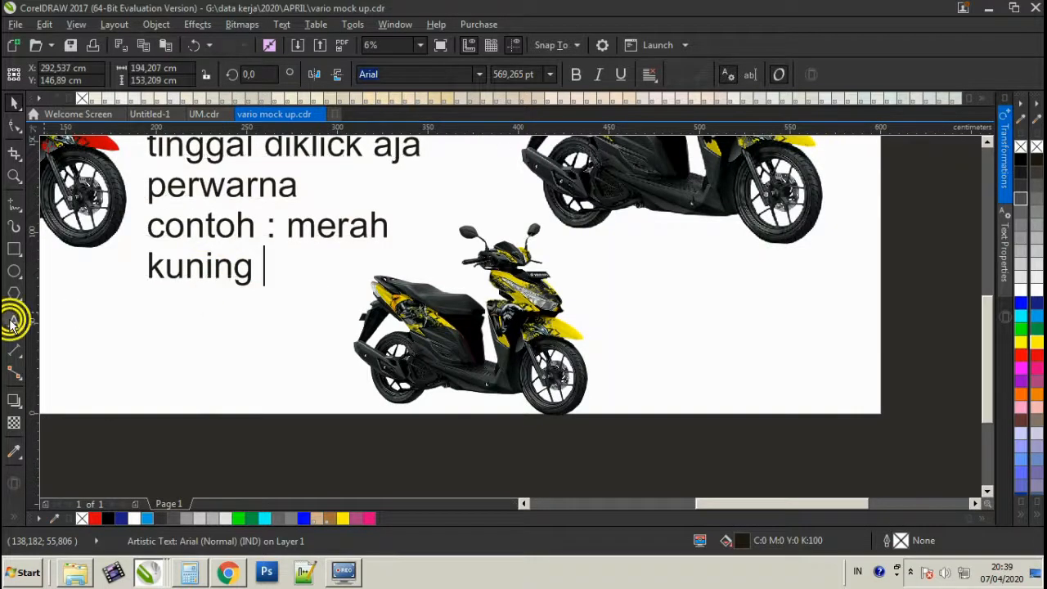
{"action": "key", "text": "Return"}
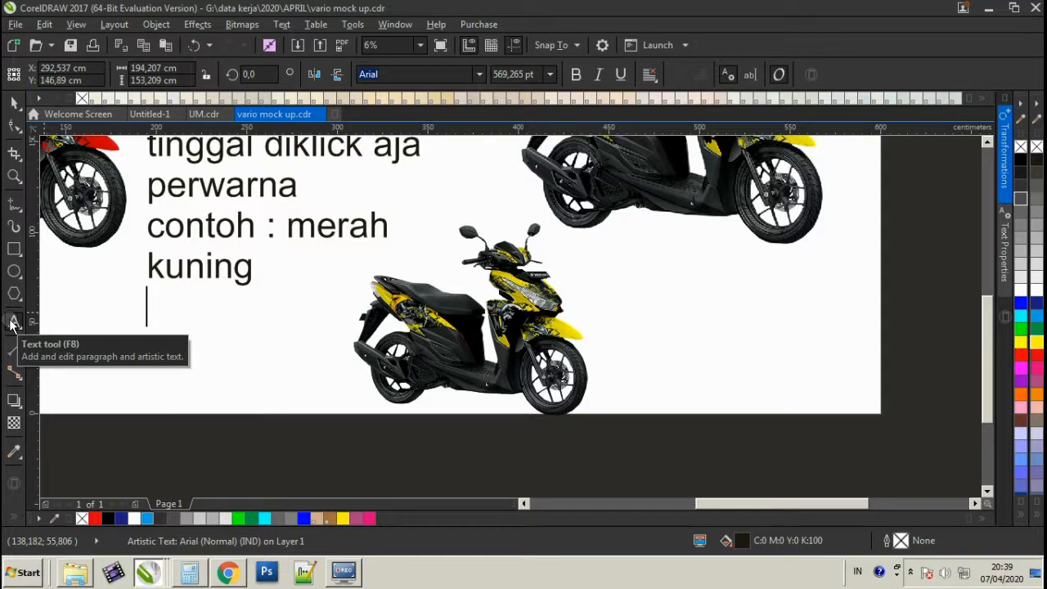
{"action": "type", "text": "abu b"}
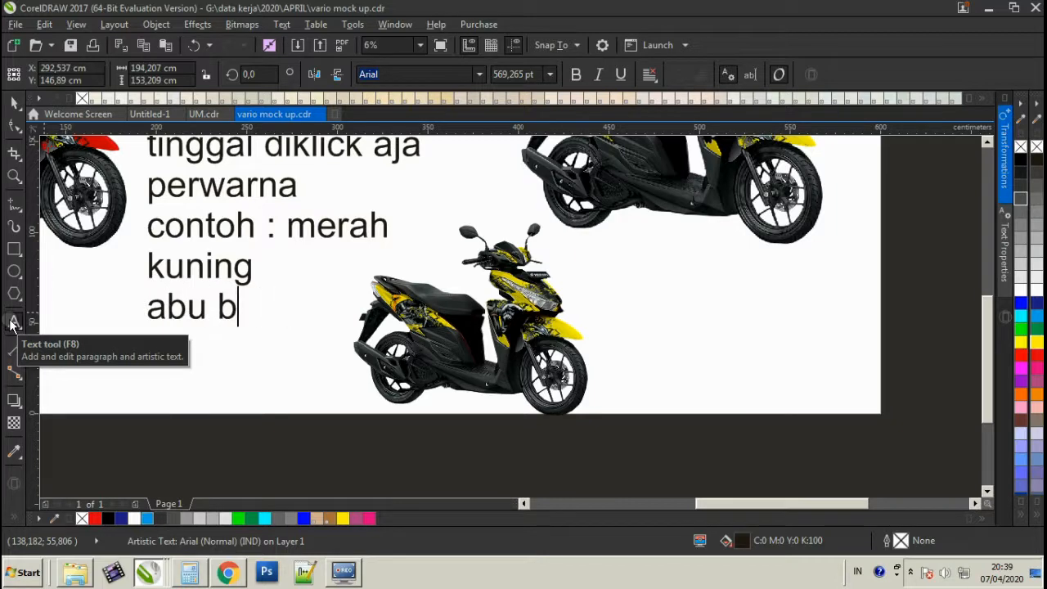
{"action": "type", "text": "au"}
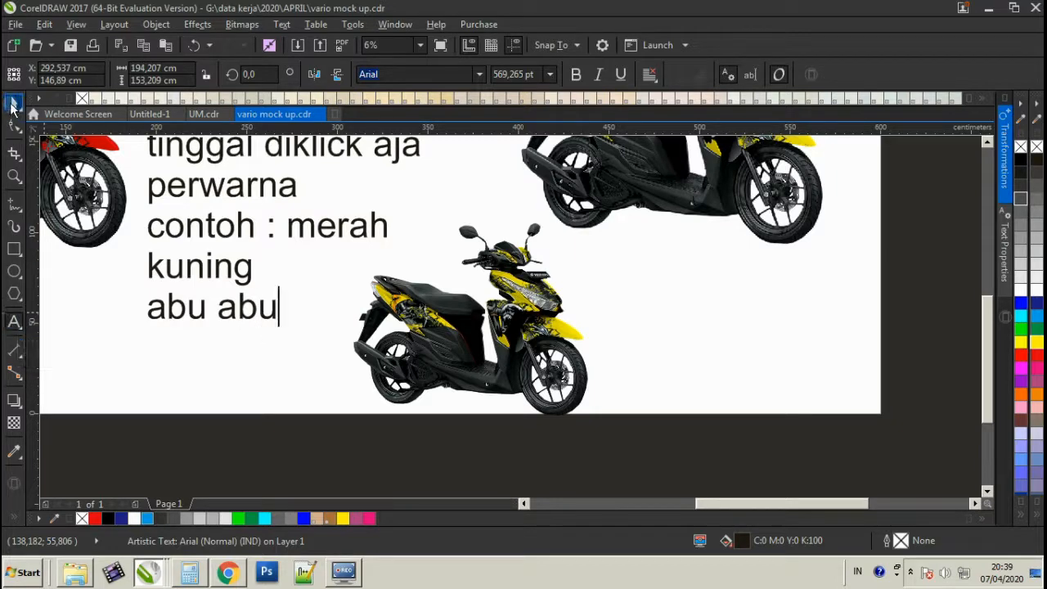
{"action": "left_click", "coordinate": [12, 102]}
Try the greys #4D4D4D, #666666 and #808080 as fill for the third scooter's skeleton-decorated body panels.
{"action": "scroll", "coordinate": [435, 324], "scroll_direction": "up", "scroll_amount": 4}
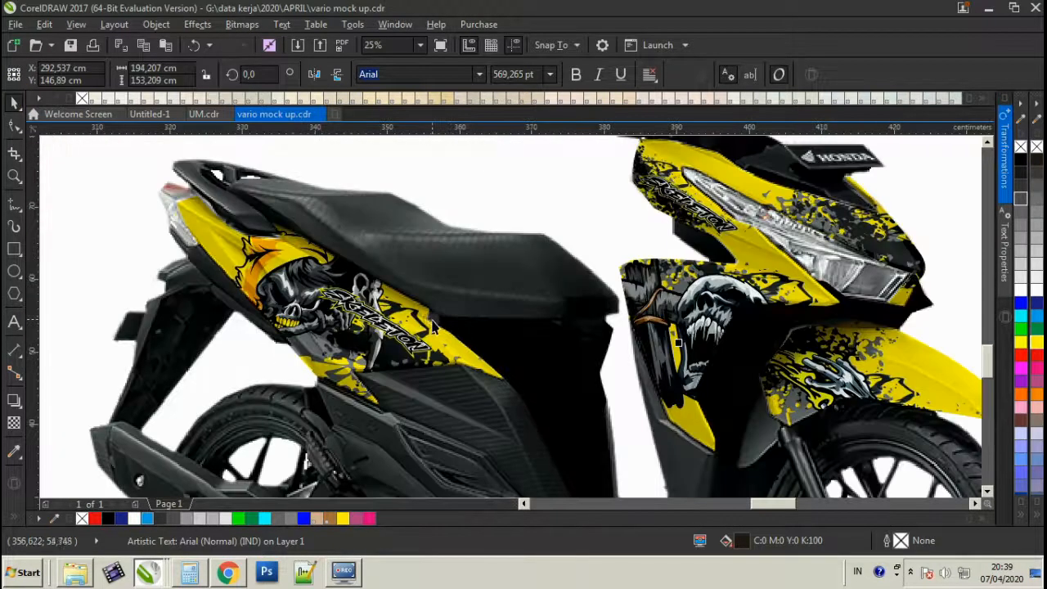
{"action": "left_click", "coordinate": [425, 330]}
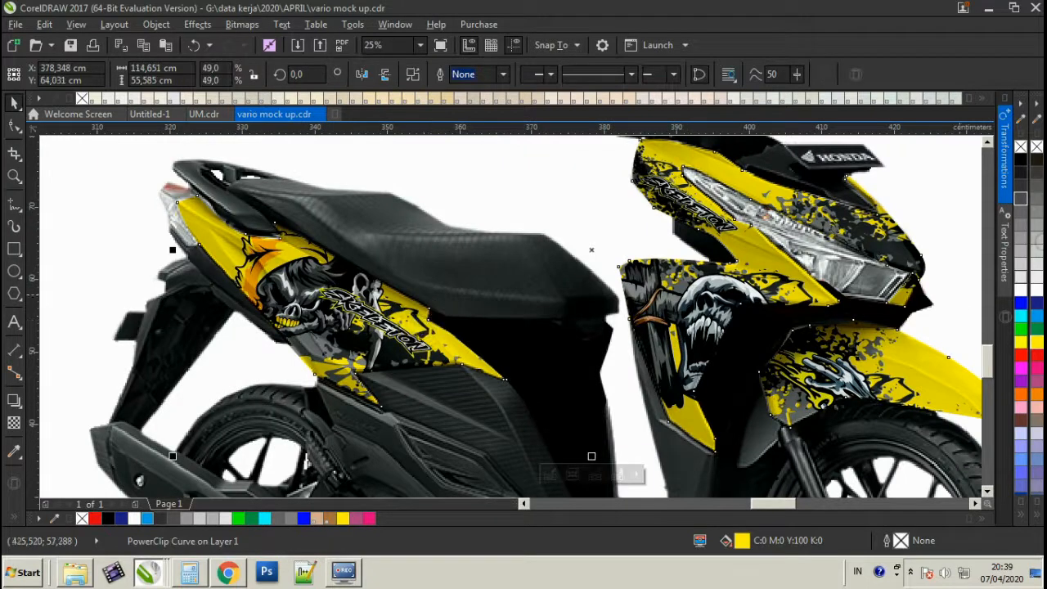
{"action": "left_click", "coordinate": [1022, 199]}
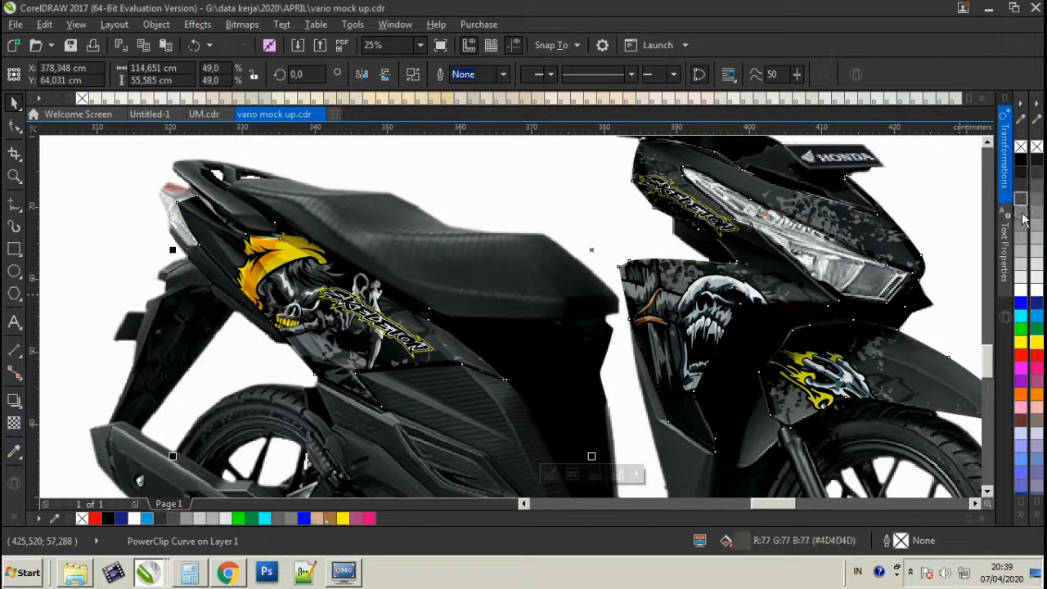
{"action": "left_click", "coordinate": [1022, 222]}
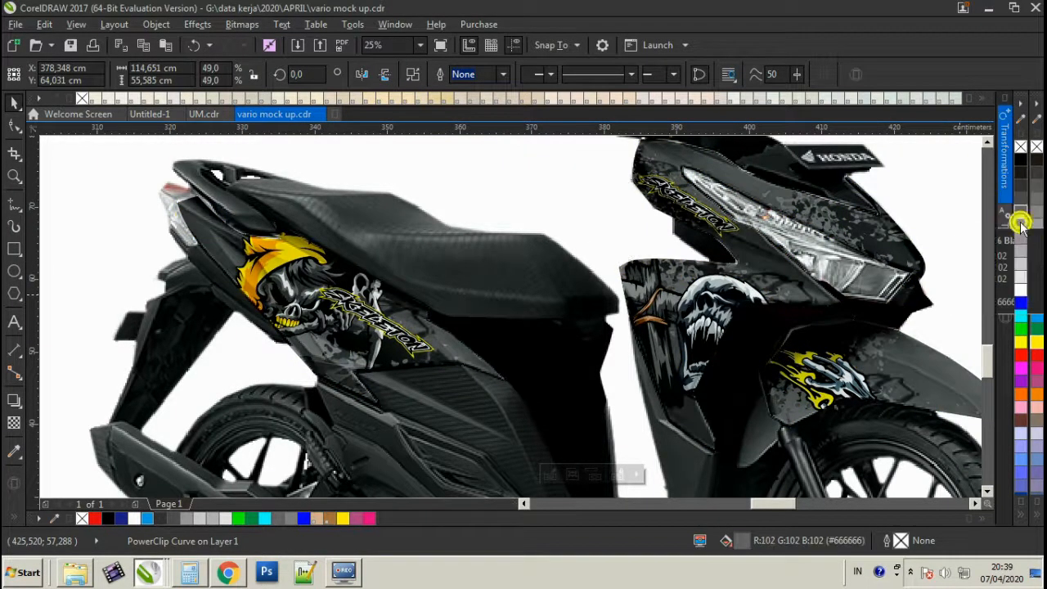
{"action": "left_click", "coordinate": [1021, 232]}
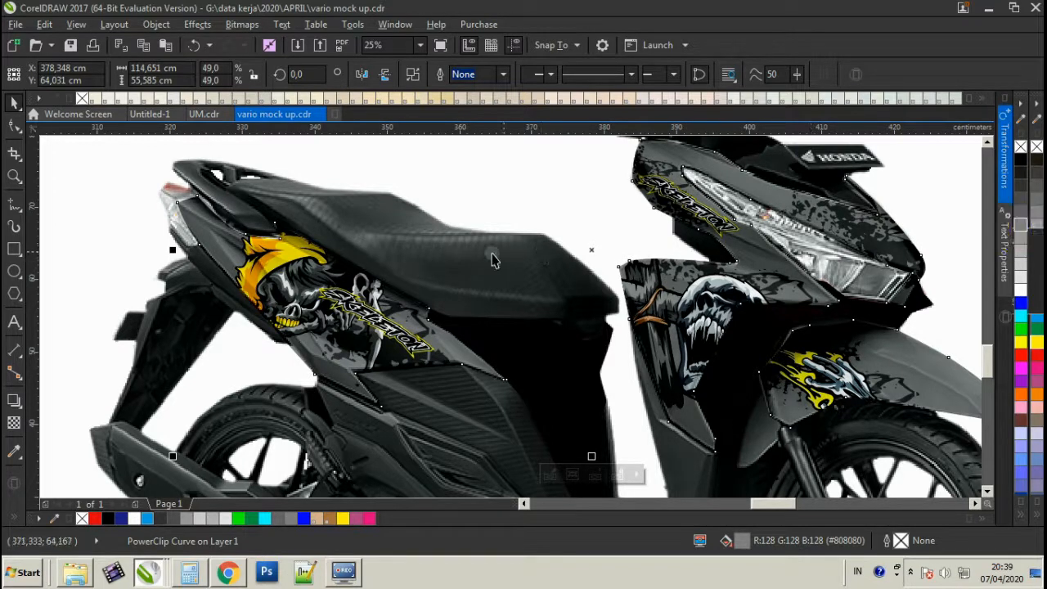
{"action": "scroll", "coordinate": [499, 263], "scroll_direction": "down", "scroll_amount": 2}
{"action": "left_click", "coordinate": [806, 250]}
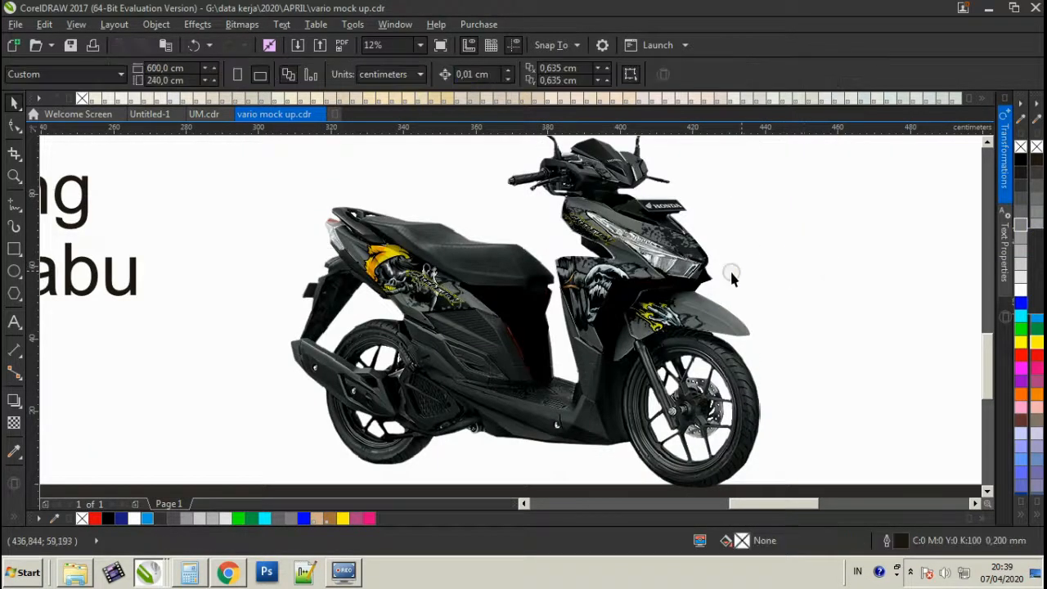
Fill the third scooter's skeleton-decorated body panels with light grey #999999 and deselect them.
{"action": "left_click", "coordinate": [602, 293]}
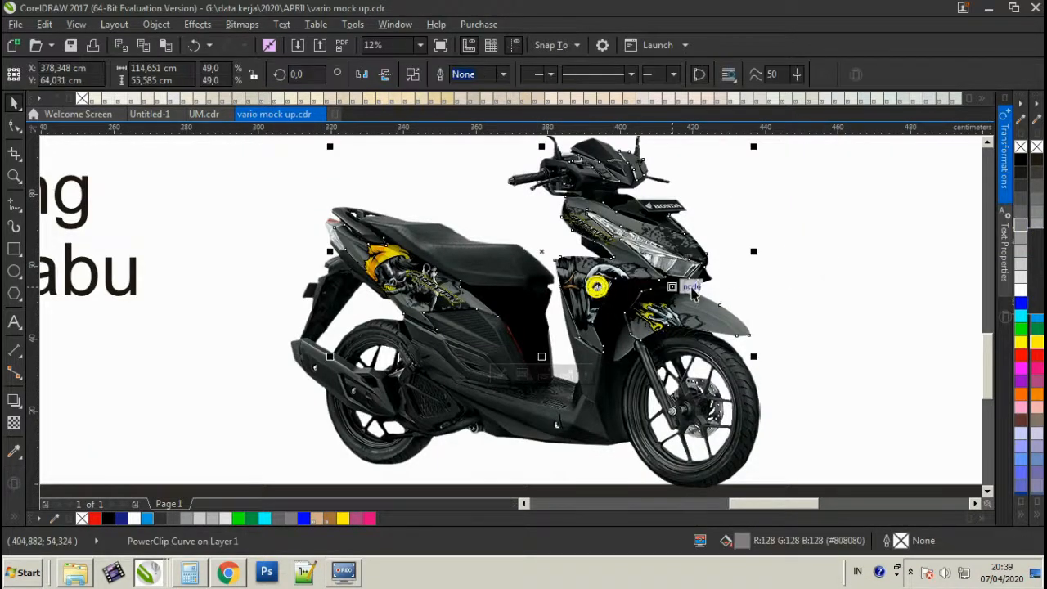
{"action": "left_click", "coordinate": [1021, 242]}
{"action": "left_click", "coordinate": [812, 238]}
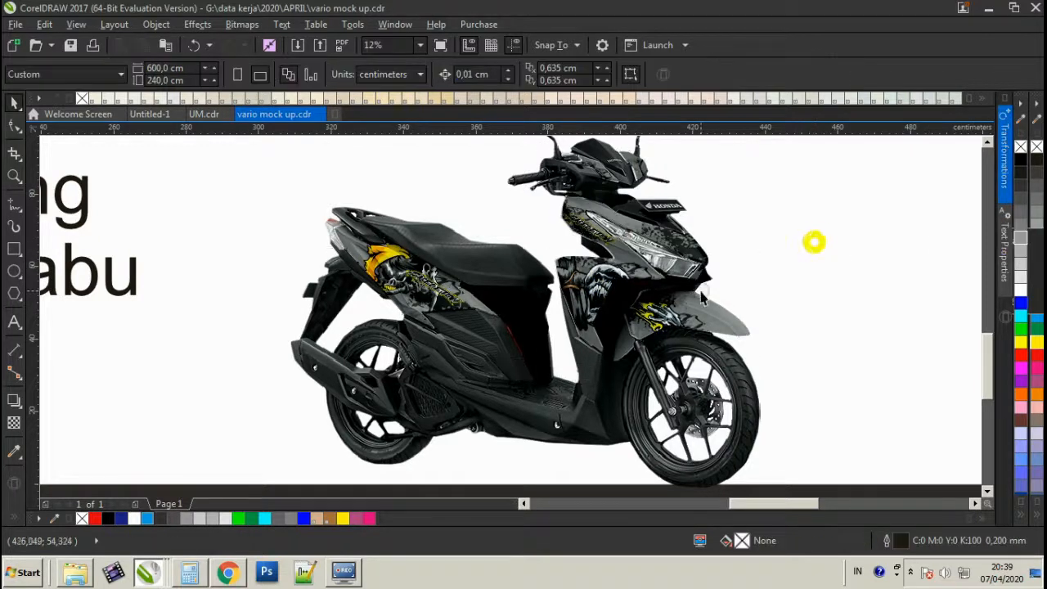
Fill the third scooter's plain panels under the seat and front cowl with red and deselect them.
{"action": "left_click", "coordinate": [522, 311]}
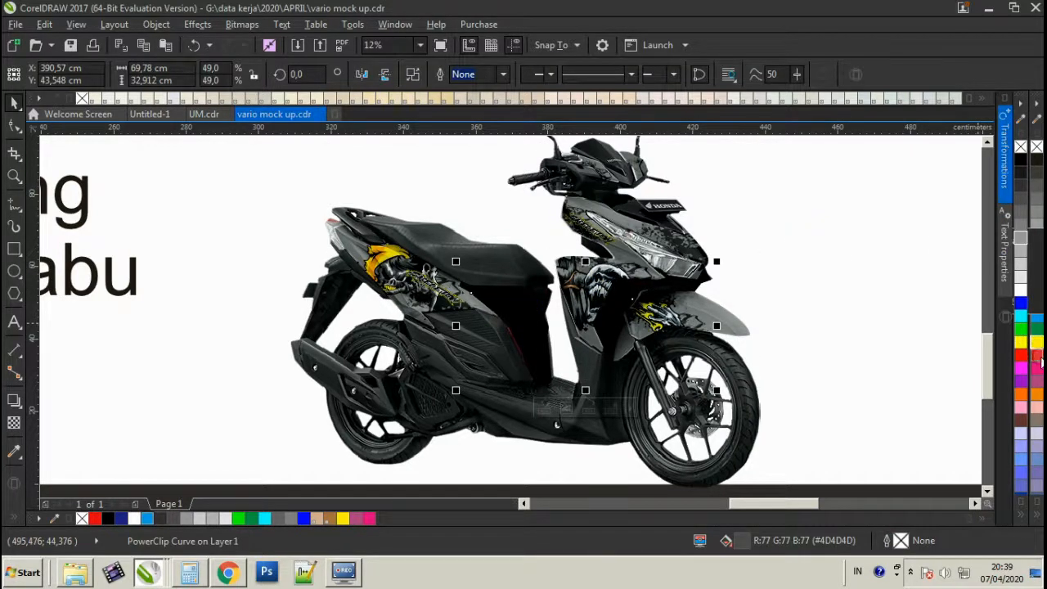
{"action": "left_click", "coordinate": [1038, 357]}
{"action": "left_click", "coordinate": [793, 263]}
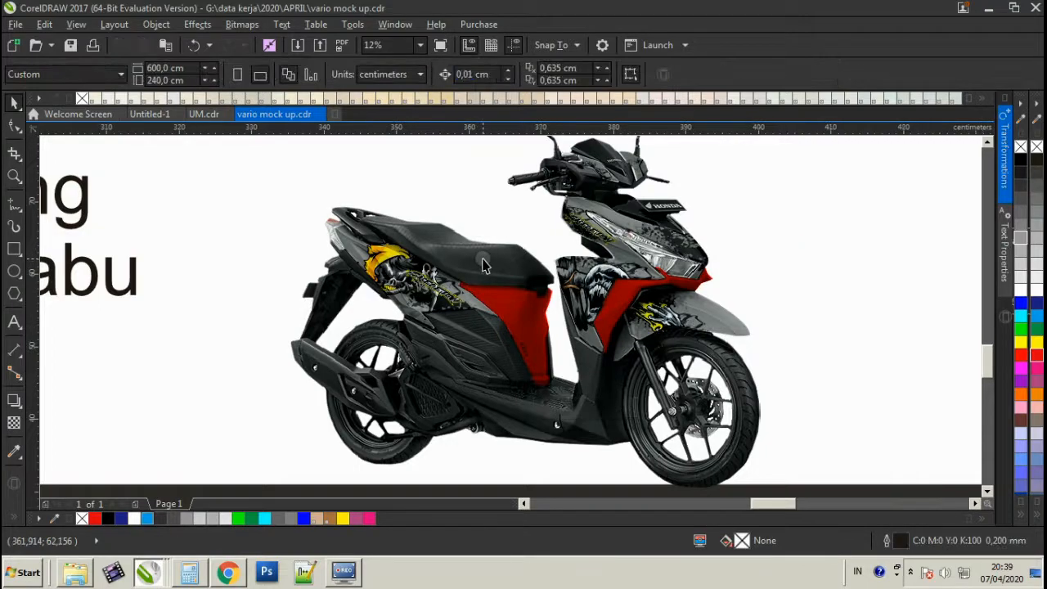
Open the PowerClip contents of the grey scooter's skeleton-decorated body panels for editing.
{"action": "scroll", "coordinate": [483, 266], "scroll_direction": "up", "scroll_amount": 2}
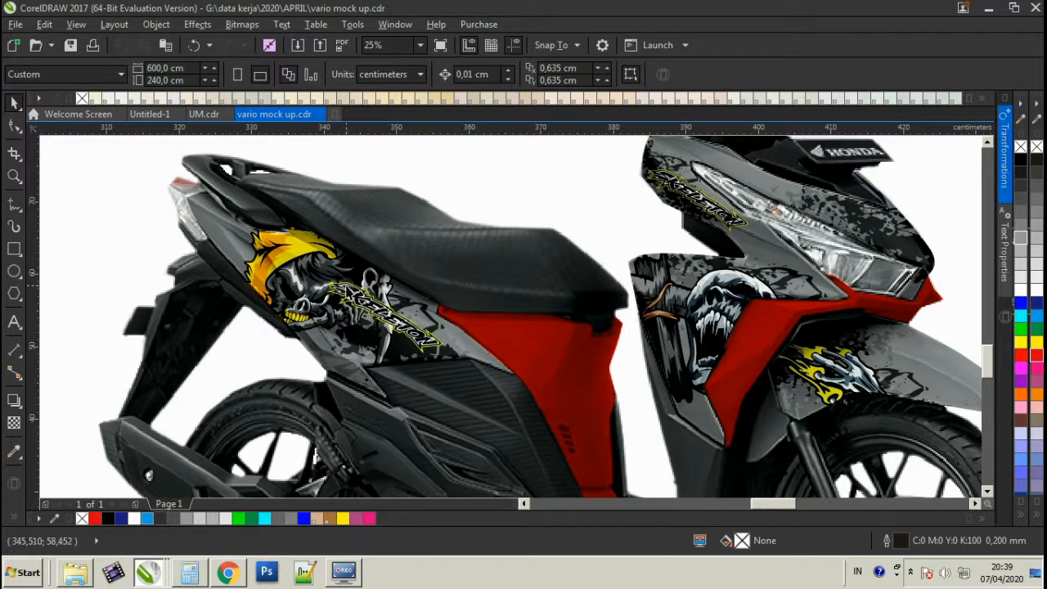
{"action": "scroll", "coordinate": [308, 287], "scroll_direction": "up", "scroll_amount": 4}
{"action": "left_click", "coordinate": [306, 266]}
{"action": "scroll", "coordinate": [307, 266], "scroll_direction": "down", "scroll_amount": 2}
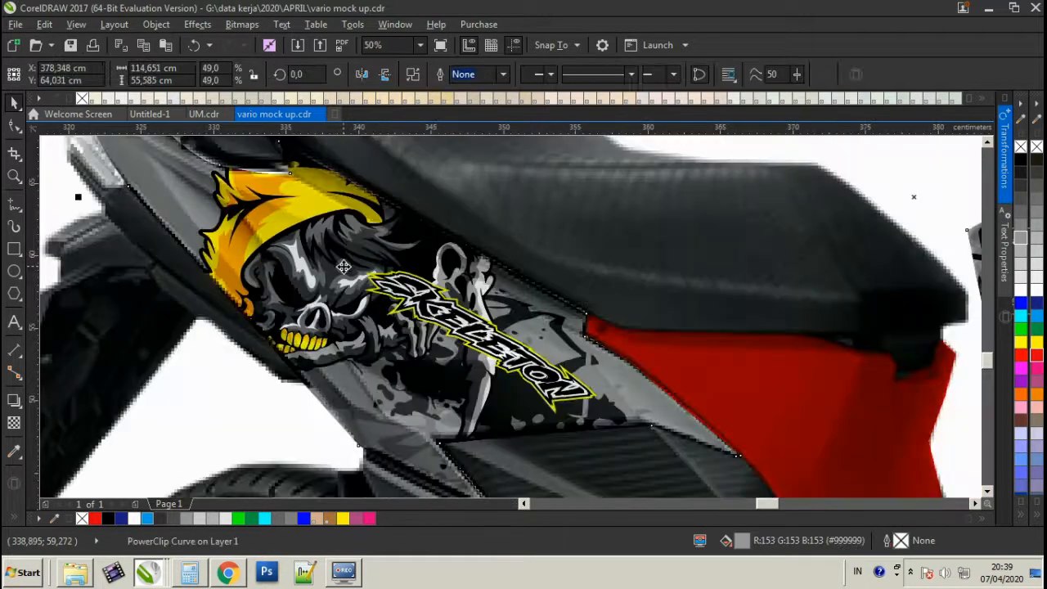
{"action": "right_click", "coordinate": [342, 266]}
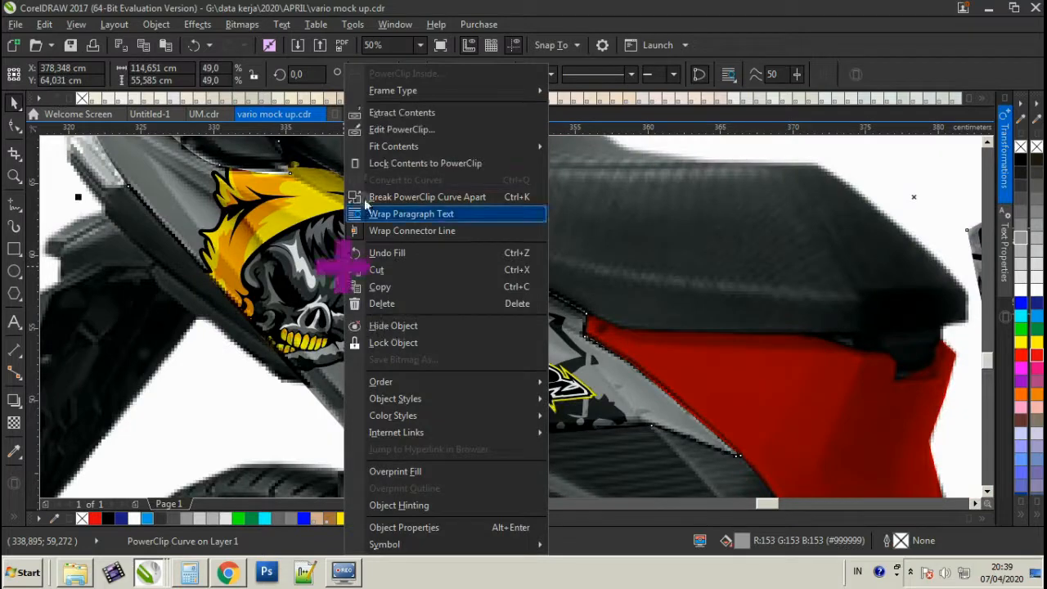
{"action": "left_click", "coordinate": [395, 129]}
Try moving the panel shading bitmap and the skull artwork group inside the PowerClip, undoing each move.
{"action": "left_click", "coordinate": [321, 209]}
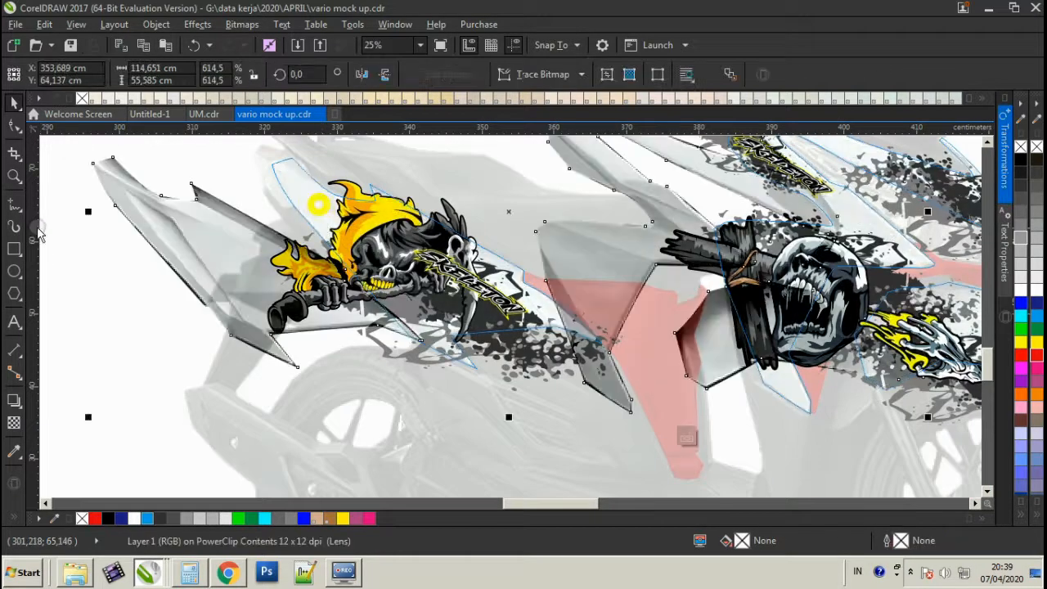
{"action": "key", "text": "ctrl+z"}
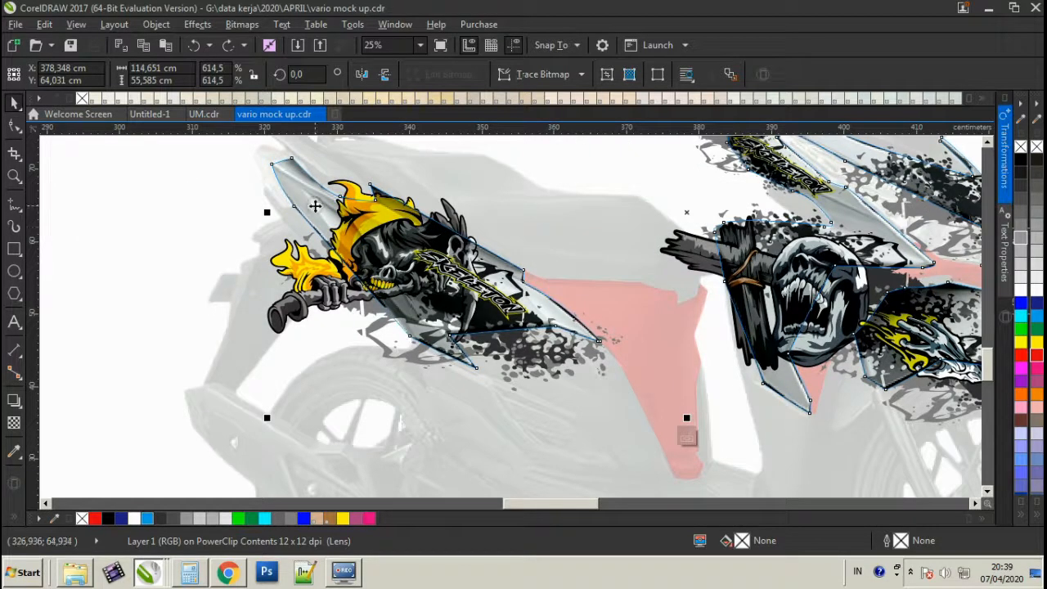
{"action": "left_click_drag", "start_coordinate": [315, 205], "coordinate": [275, 410]}
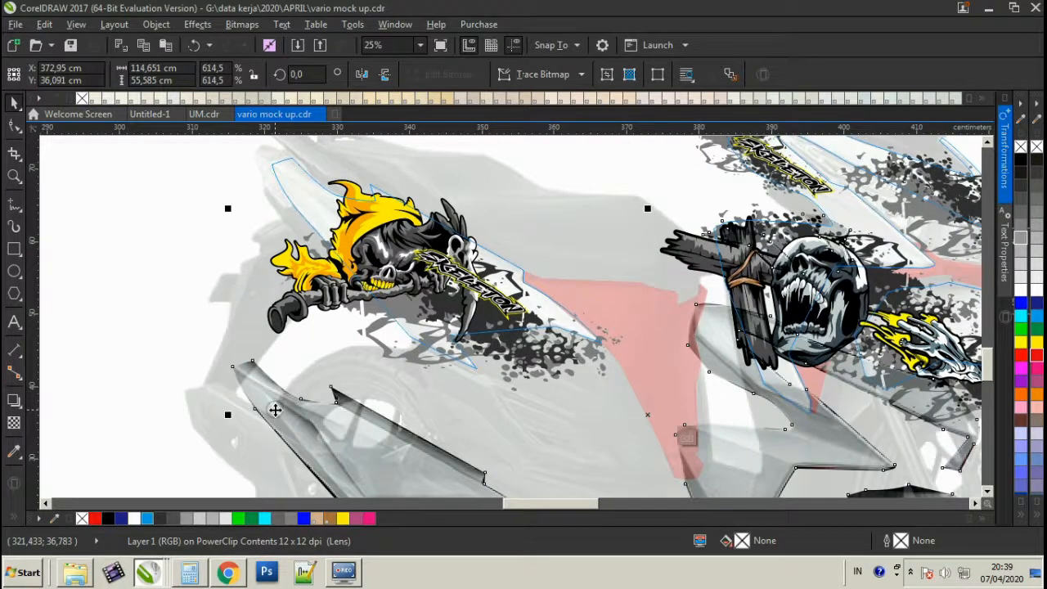
{"action": "key", "text": "ctrl+z"}
{"action": "left_click", "coordinate": [258, 353]}
{"action": "left_click_drag", "start_coordinate": [288, 295], "coordinate": [45, 321]}
{"action": "key", "text": "ctrl+z"}
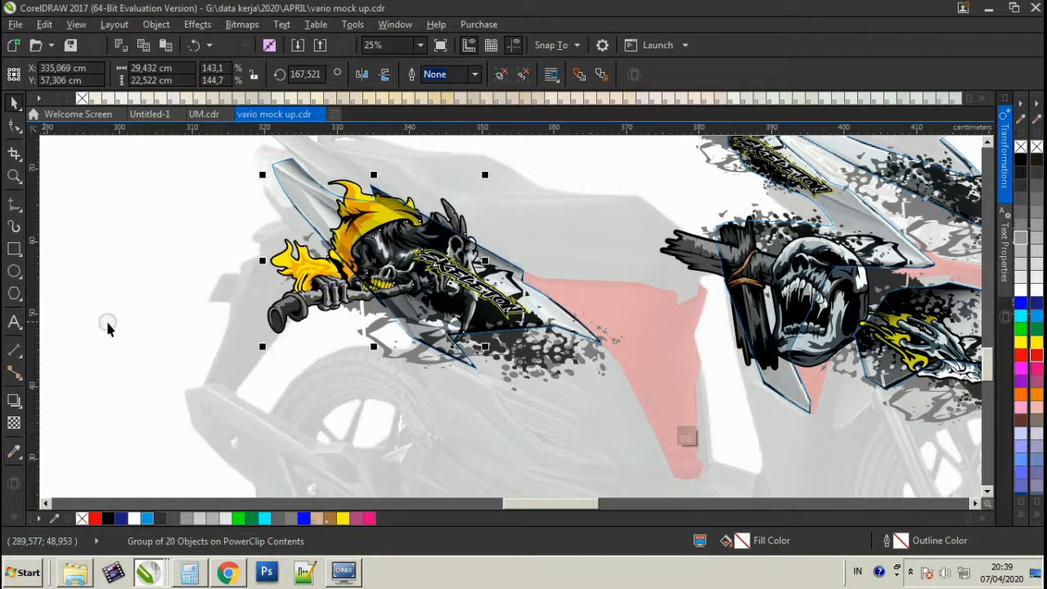
Finish editing the PowerClip contents and view the full page with all three scooters and the caption.
{"action": "scroll", "coordinate": [384, 295], "scroll_direction": "down", "scroll_amount": 1}
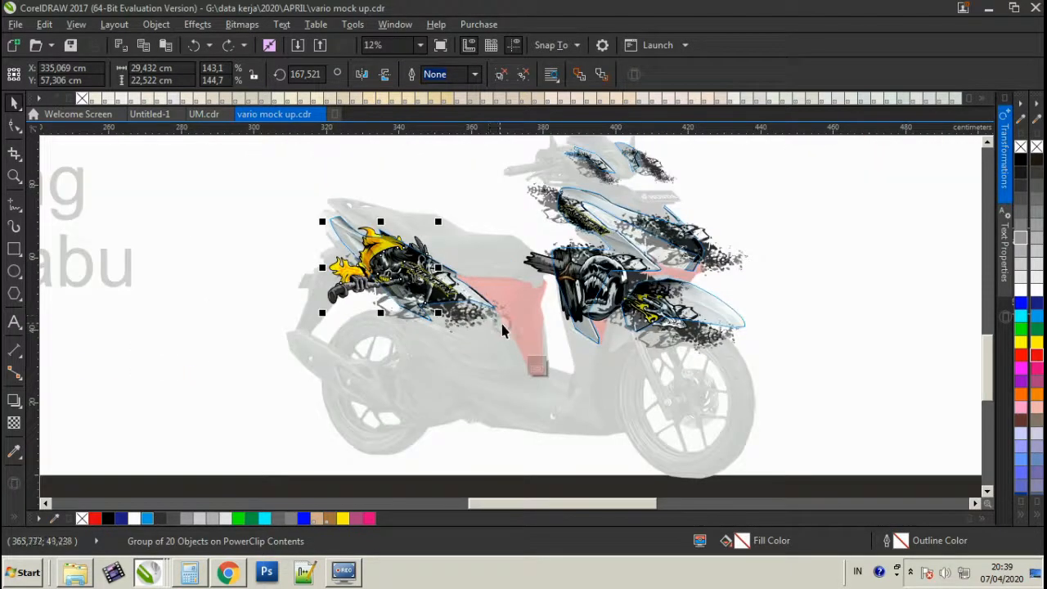
{"action": "left_click", "coordinate": [537, 357]}
{"action": "left_click", "coordinate": [829, 363]}
{"action": "scroll", "coordinate": [697, 302], "scroll_direction": "down", "scroll_amount": 1}
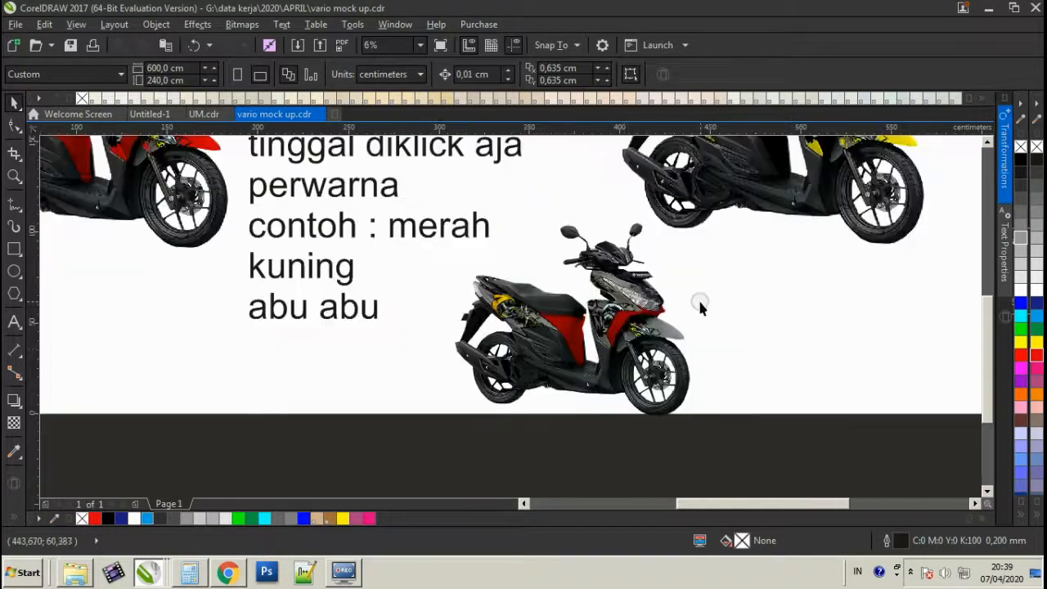
{"action": "scroll", "coordinate": [708, 306], "scroll_direction": "down", "scroll_amount": 1}
{"action": "scroll", "coordinate": [589, 343], "scroll_direction": "down", "scroll_amount": 1}
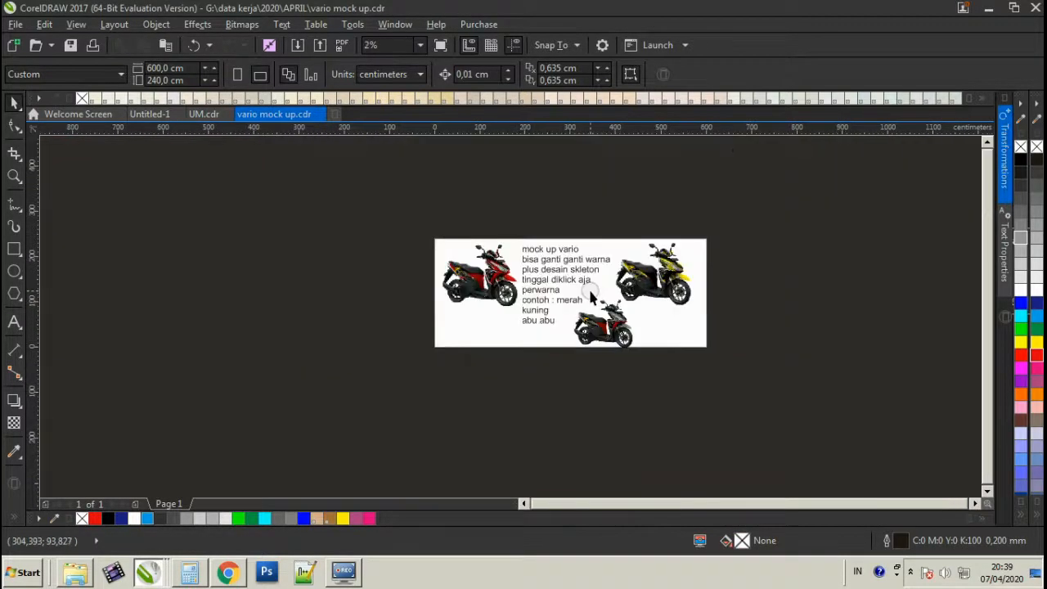
{"action": "scroll", "coordinate": [619, 277], "scroll_direction": "up", "scroll_amount": 1}
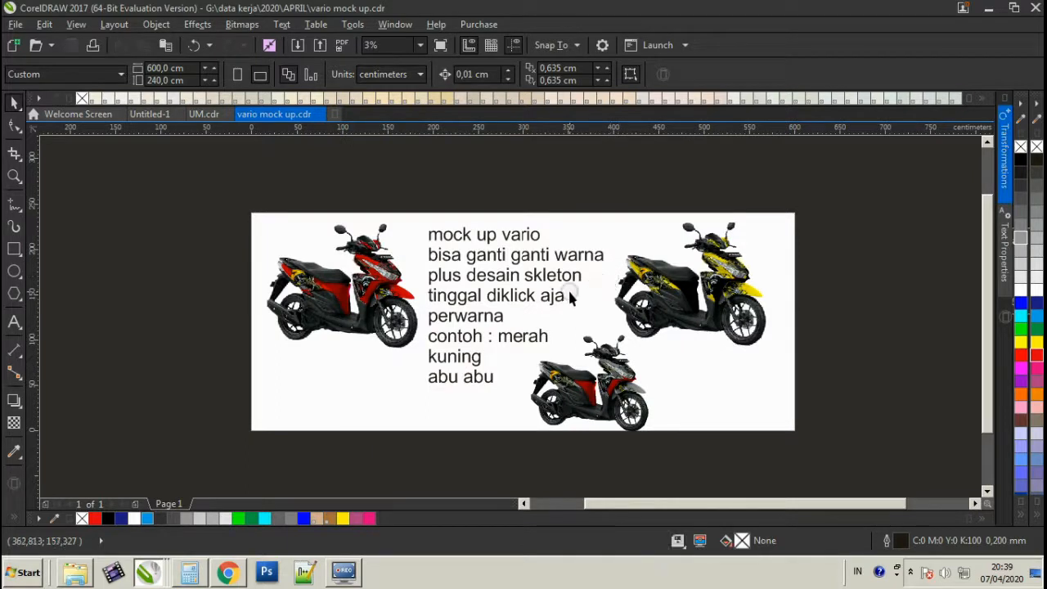
Duplicate the caption text block and place the copy below the red scooter, overlapping the page's bottom edge.
{"action": "left_click", "coordinate": [500, 296]}
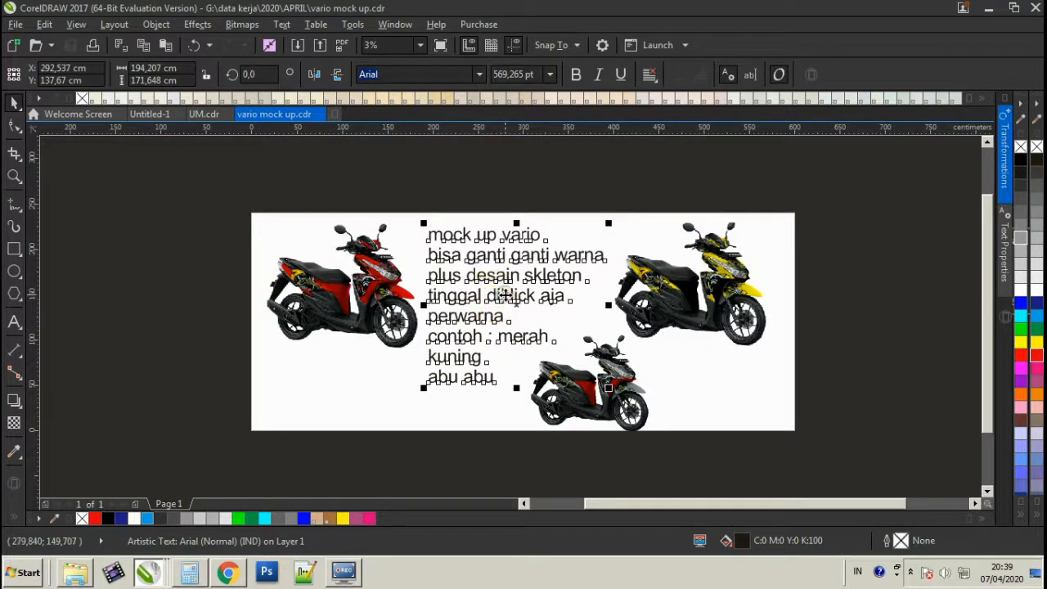
{"action": "left_click_drag", "start_coordinate": [501, 296], "coordinate": [397, 460]}
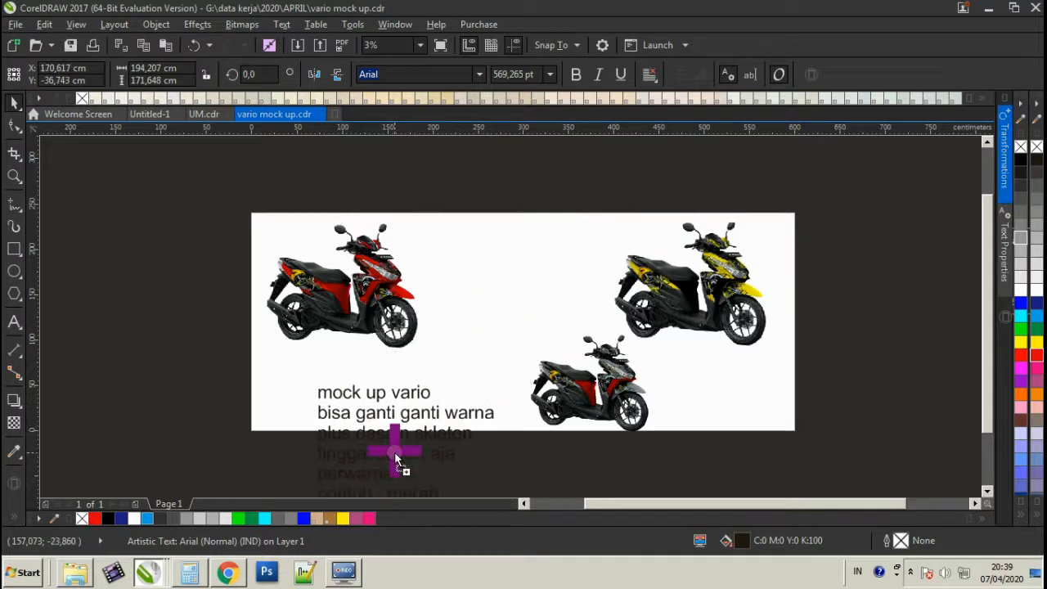
{"action": "right_click", "coordinate": [398, 460]}
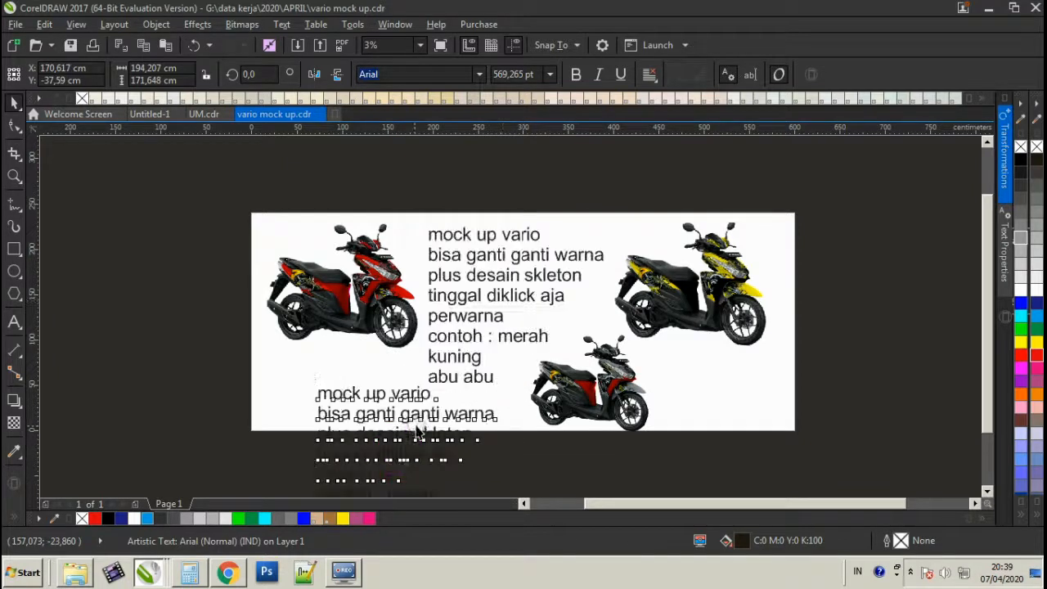
{"action": "left_click", "coordinate": [14, 322]}
{"action": "left_click", "coordinate": [366, 417]}
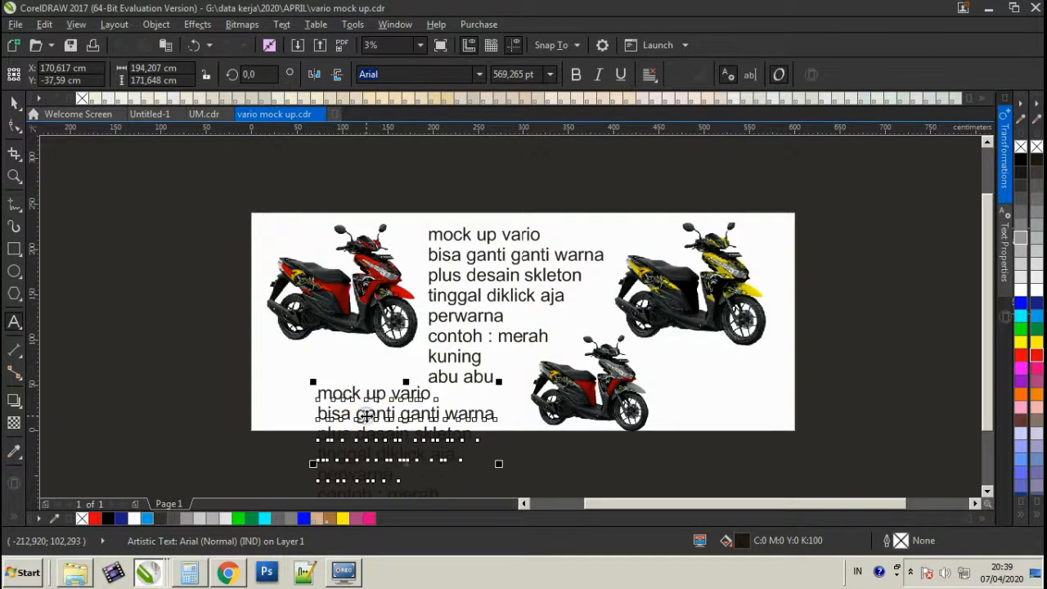
{"action": "key", "text": "ctrl+space"}
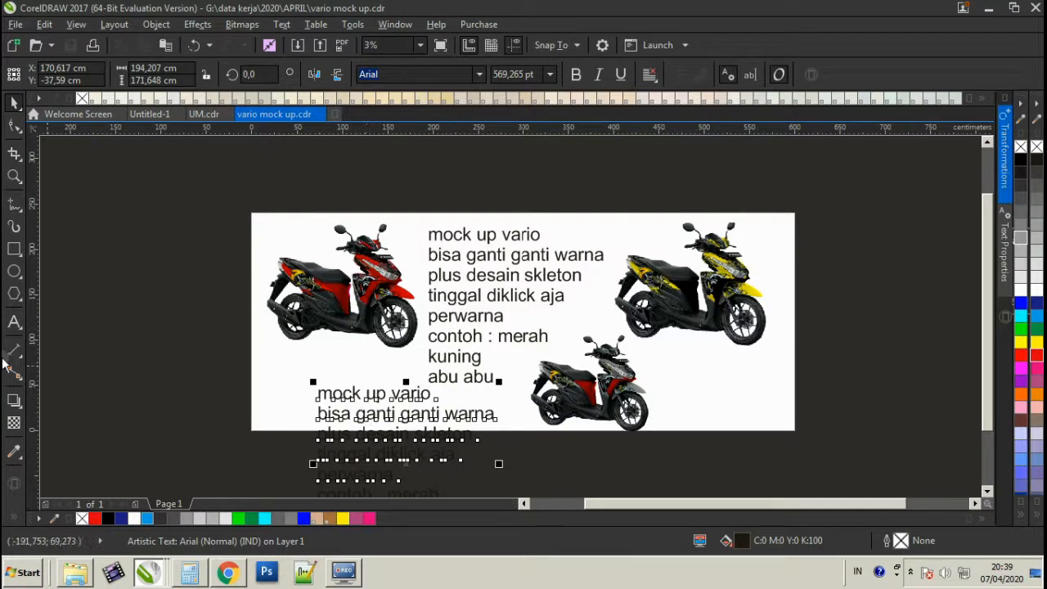
{"action": "left_click", "coordinate": [14, 321]}
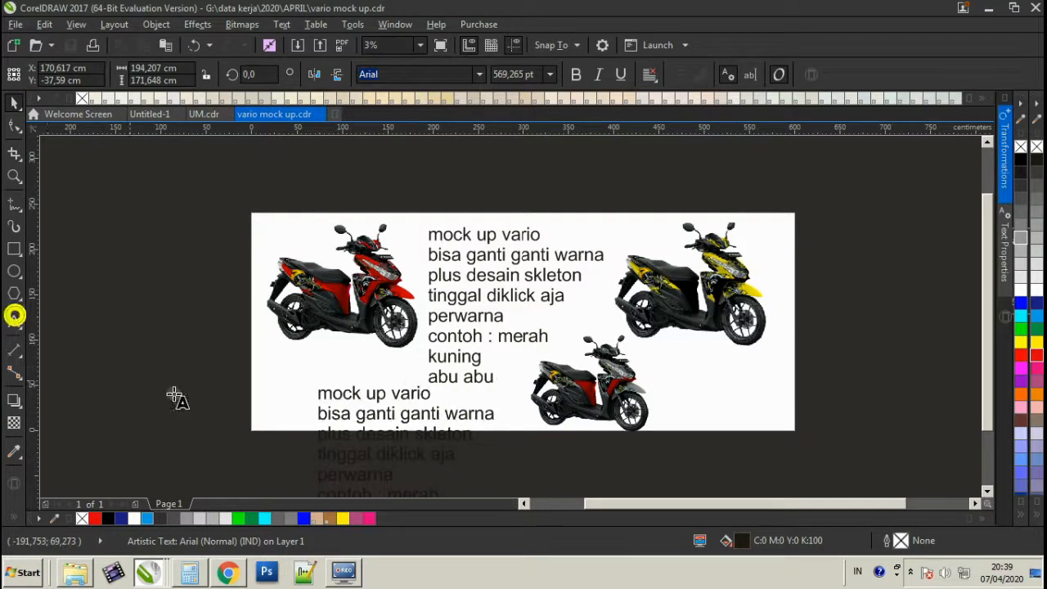
{"action": "left_click", "coordinate": [369, 421]}
{"action": "key", "text": "ctrl+space"}
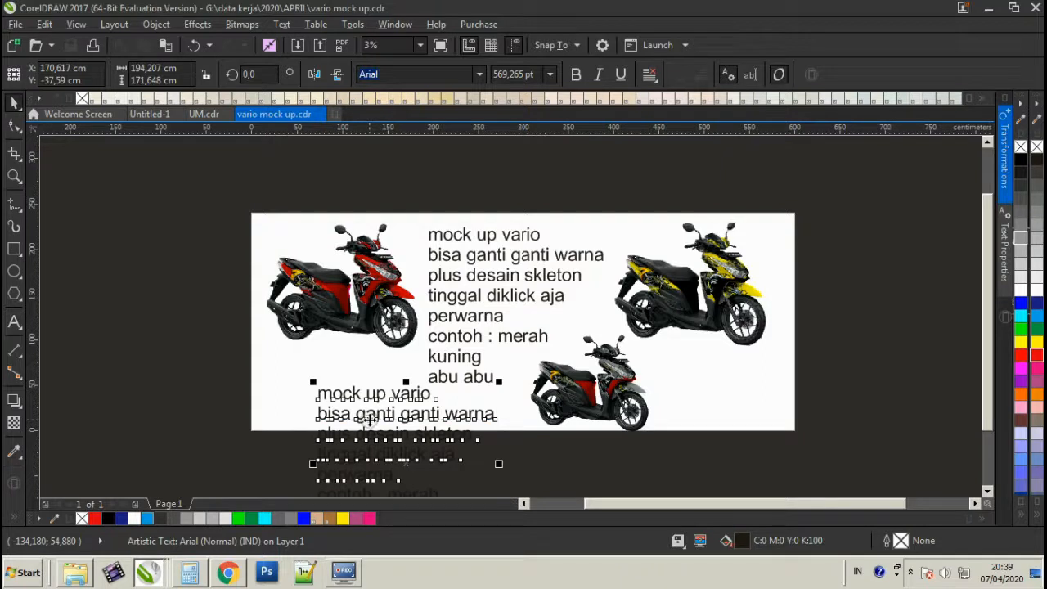
{"action": "left_click", "coordinate": [12, 324]}
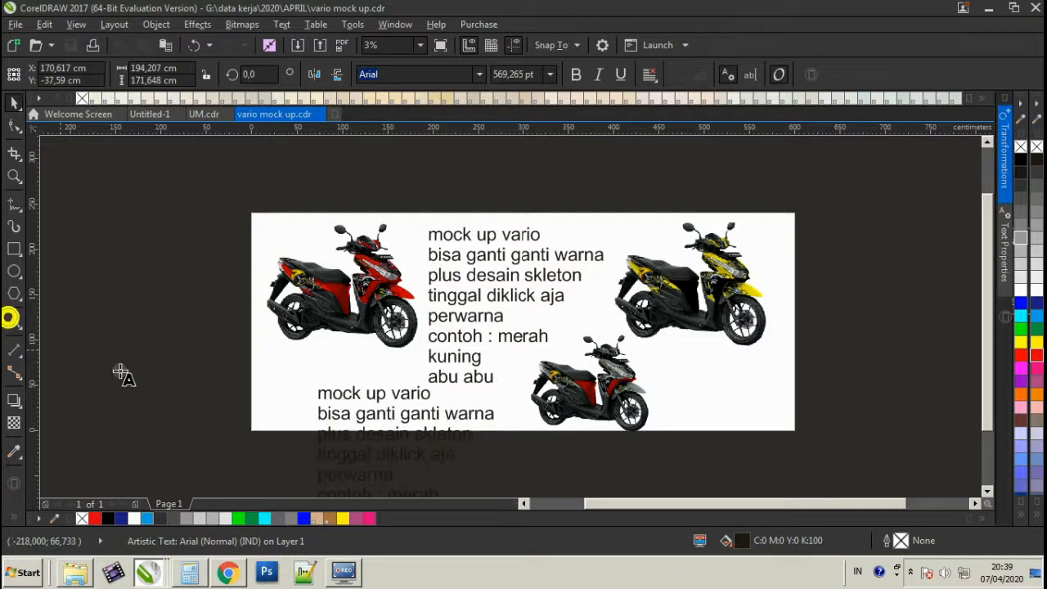
{"action": "left_click", "coordinate": [368, 413]}
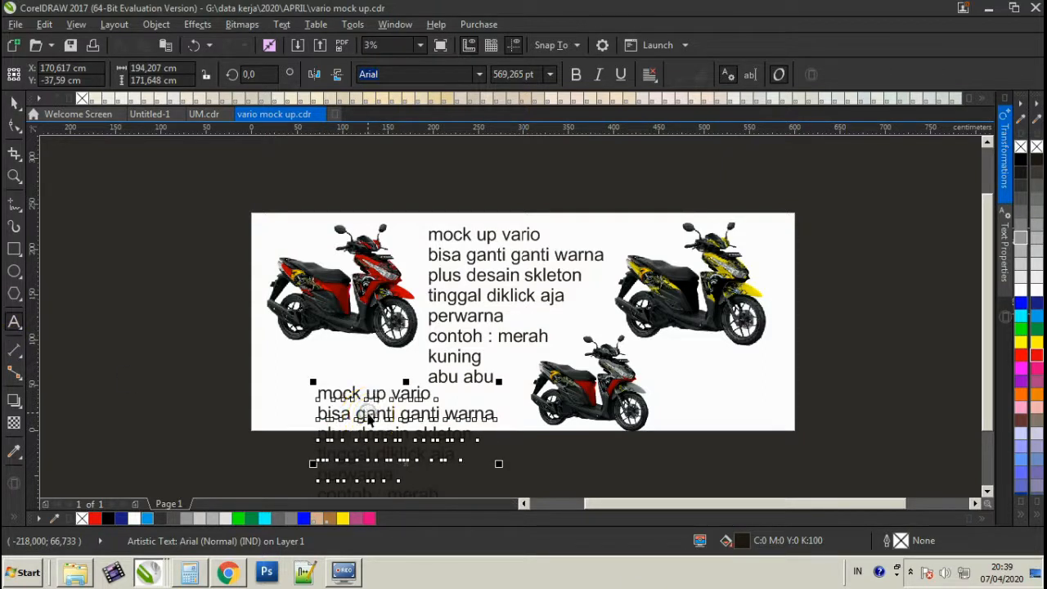
{"action": "key", "text": "ctrl+space"}
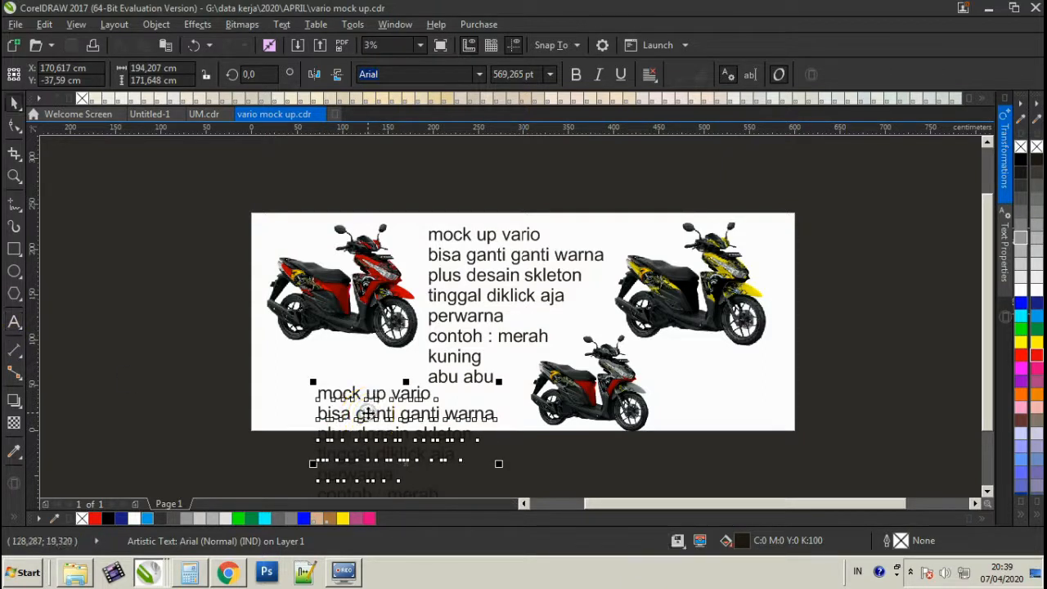
Replace all text in the duplicated caption with "download di deksripi" and move it below the red scooter to about X 123, Y 24 cm.
{"action": "left_click", "coordinate": [13, 323]}
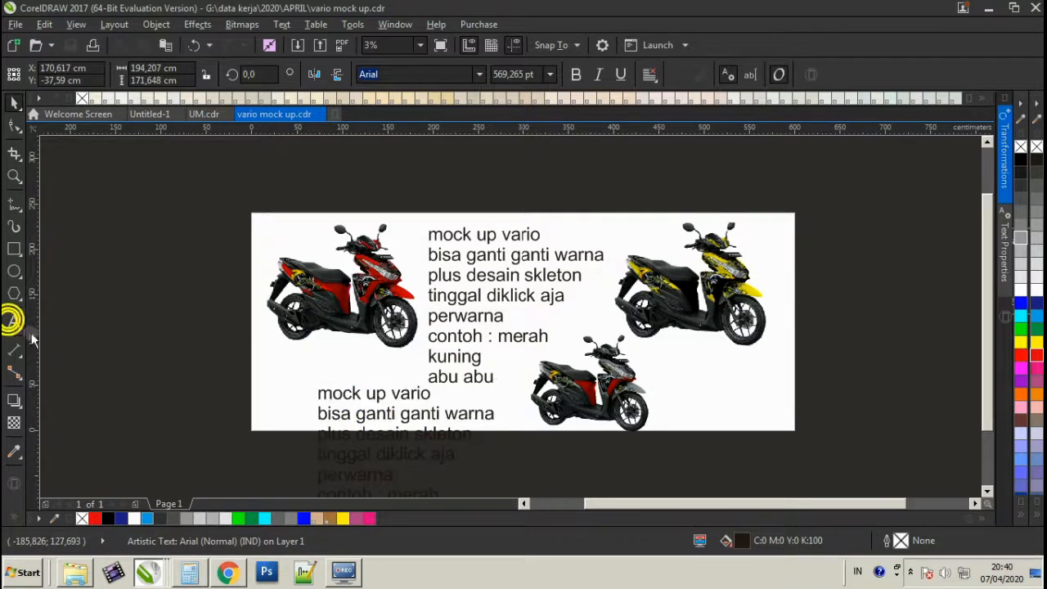
{"action": "double_click", "coordinate": [390, 387]}
{"action": "key", "text": "ctrl+a"}
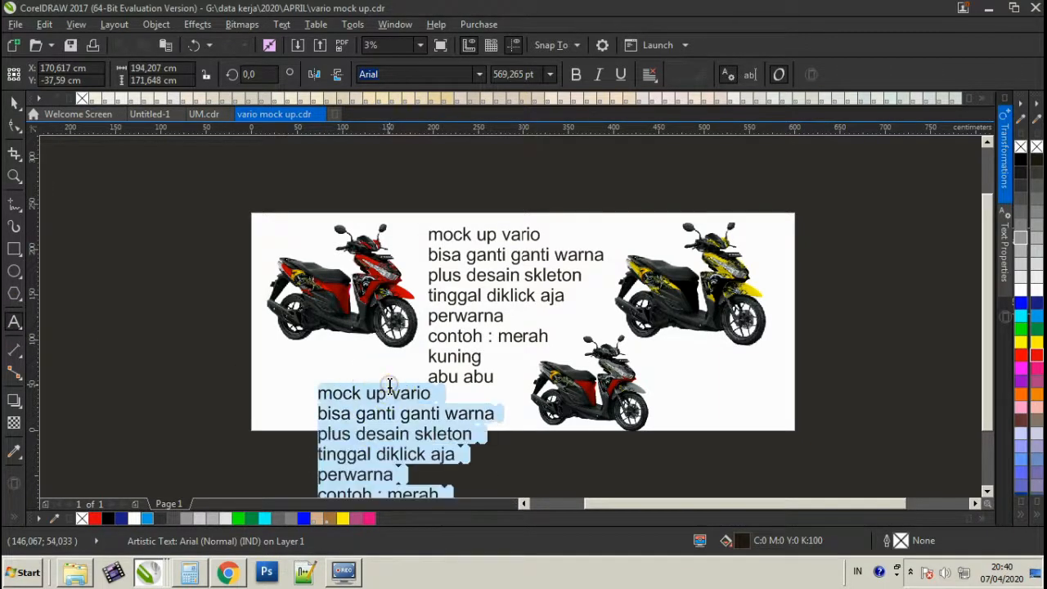
{"action": "type", "text": "download  di deksripi"}
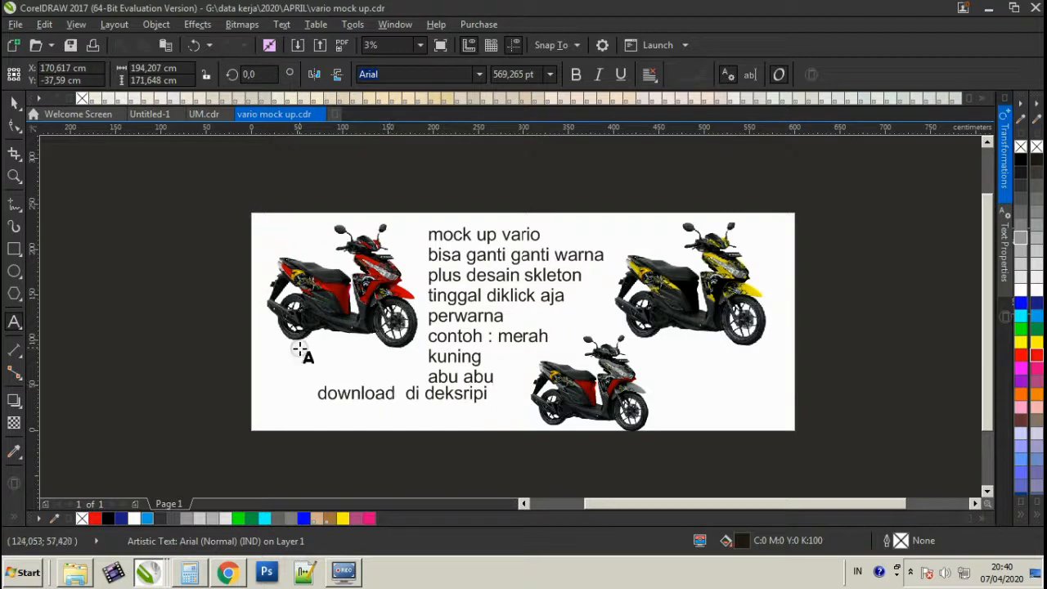
{"action": "left_click", "coordinate": [14, 104]}
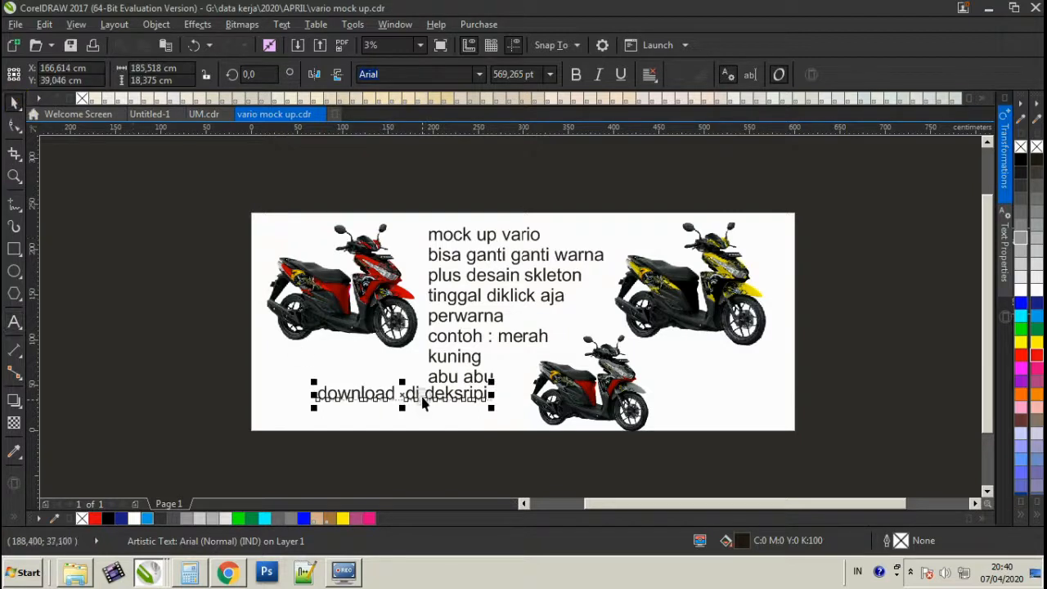
{"action": "left_click_drag", "start_coordinate": [422, 401], "coordinate": [390, 411]}
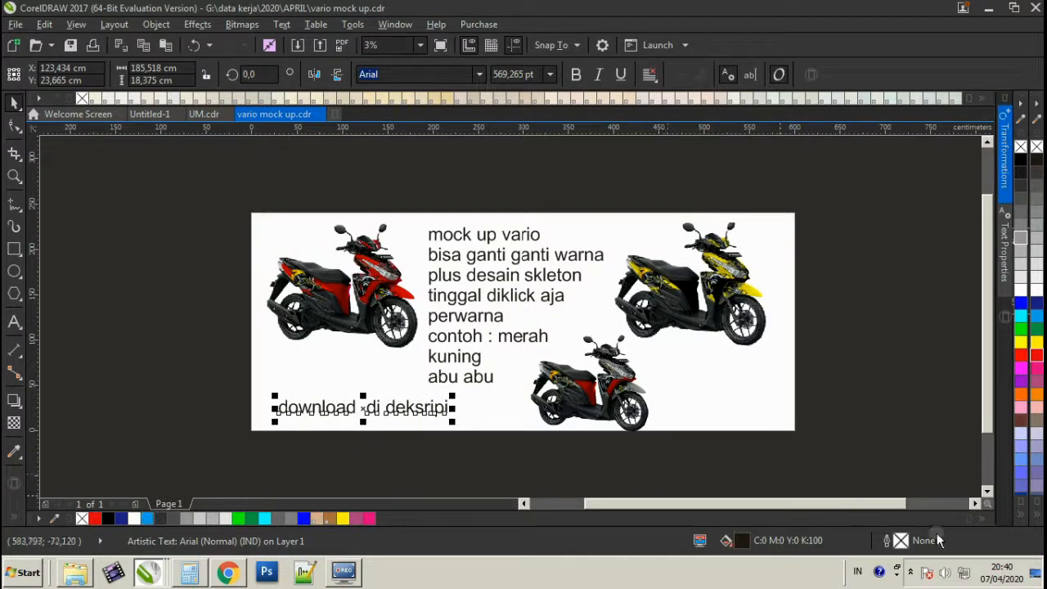
{"action": "left_click", "coordinate": [909, 572]}
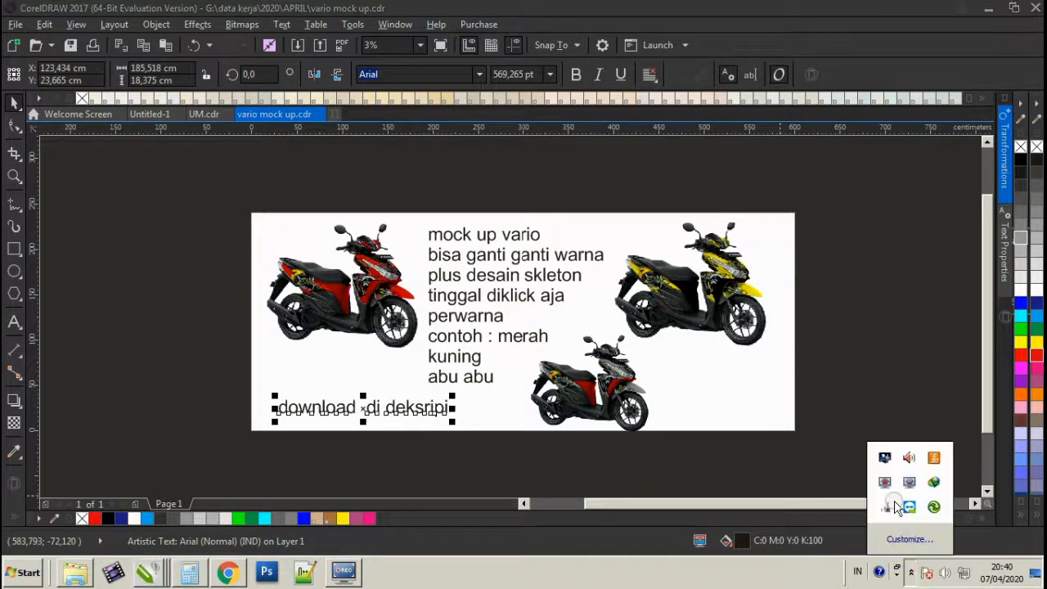
{"action": "right_click", "coordinate": [885, 482]}
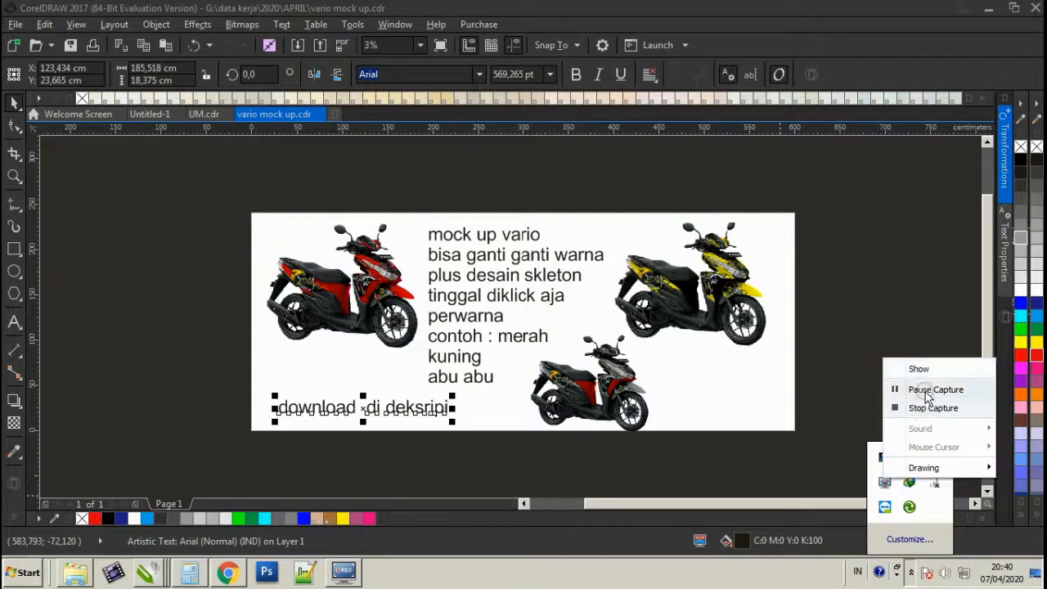